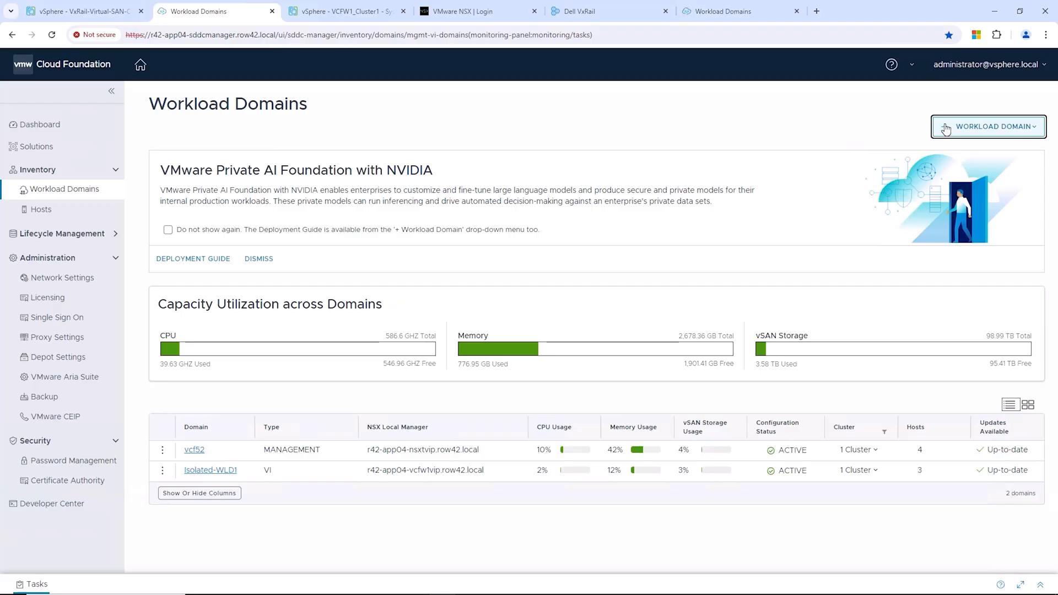
Step: Start a VxRail VI workload domain on vSAN storage with vSAN ESA turned off
click(946, 129)
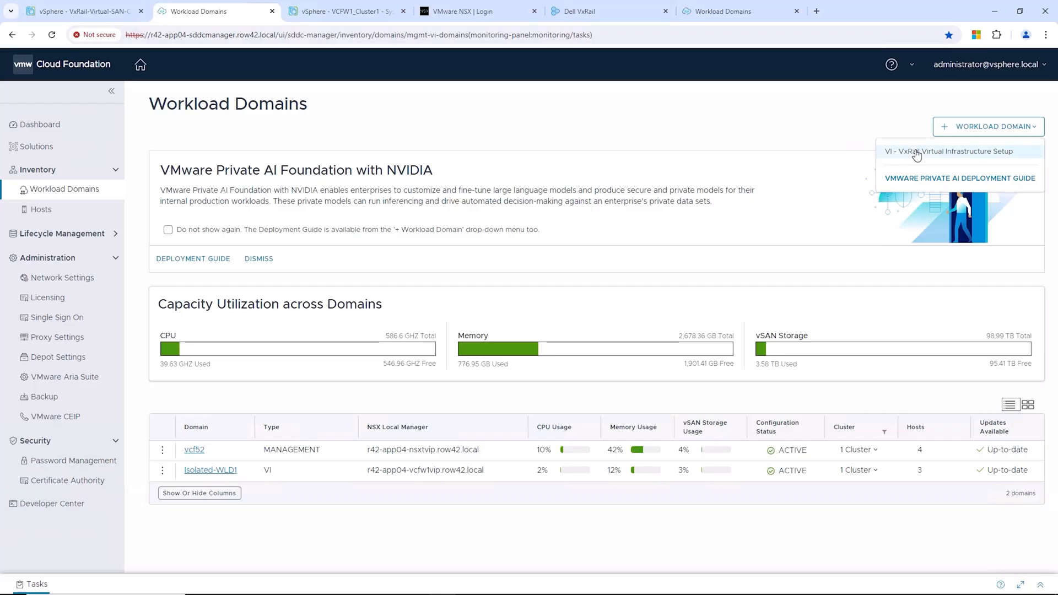
click(917, 153)
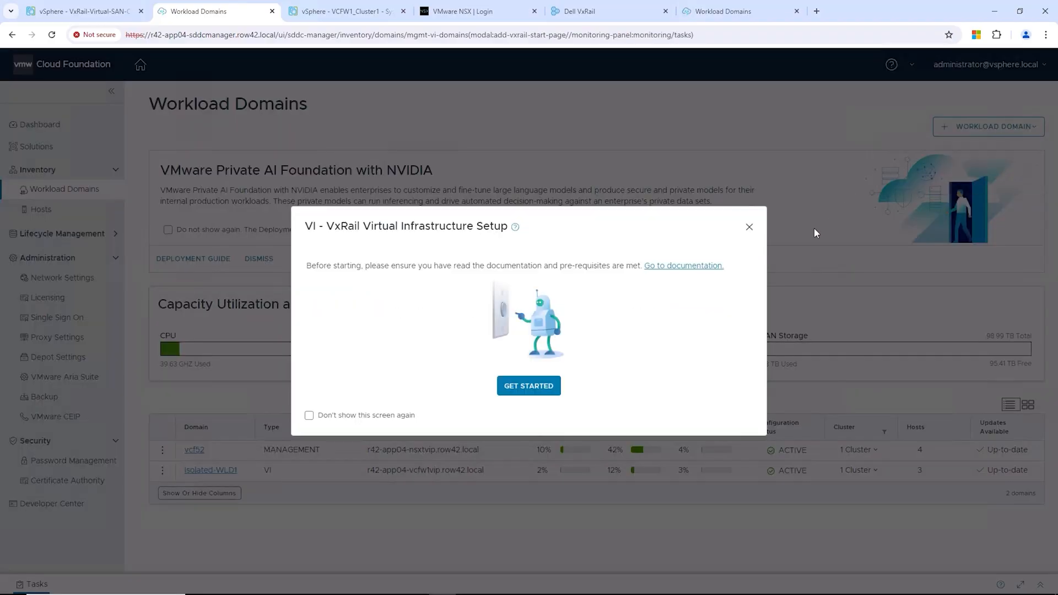
click(542, 390)
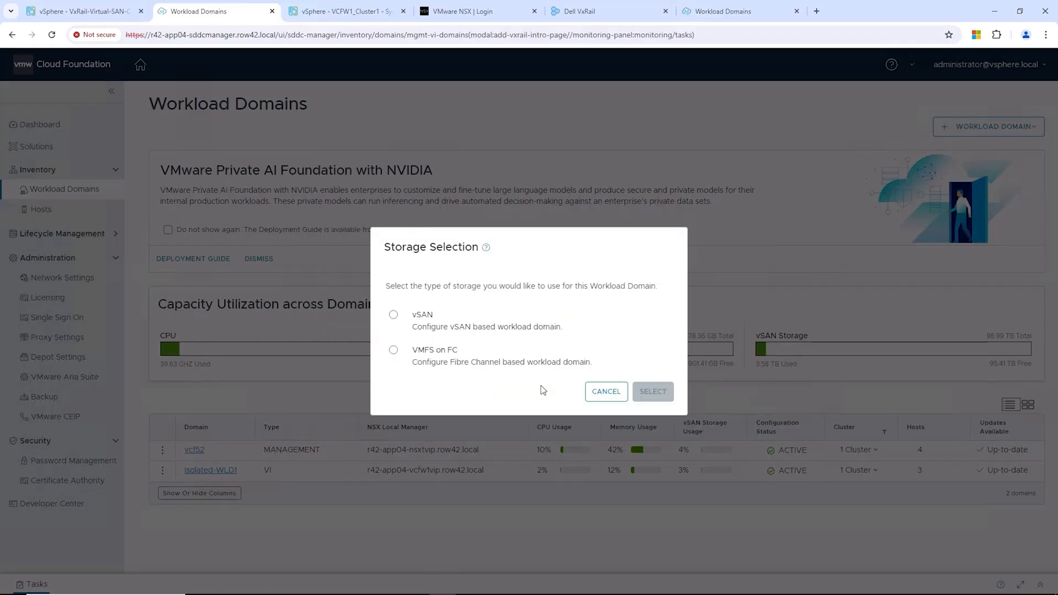
click(394, 317)
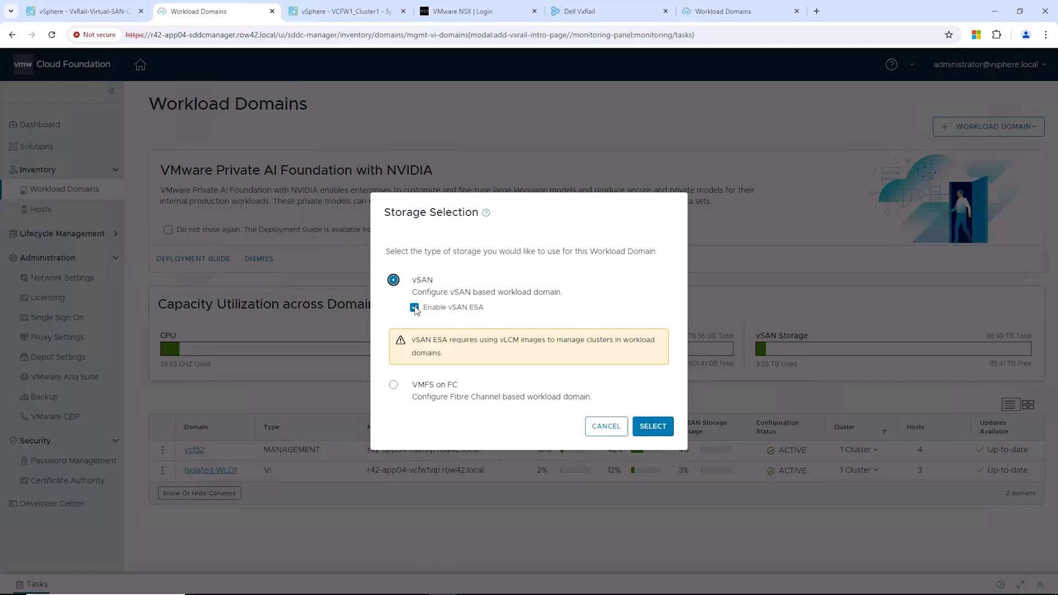
click(415, 308)
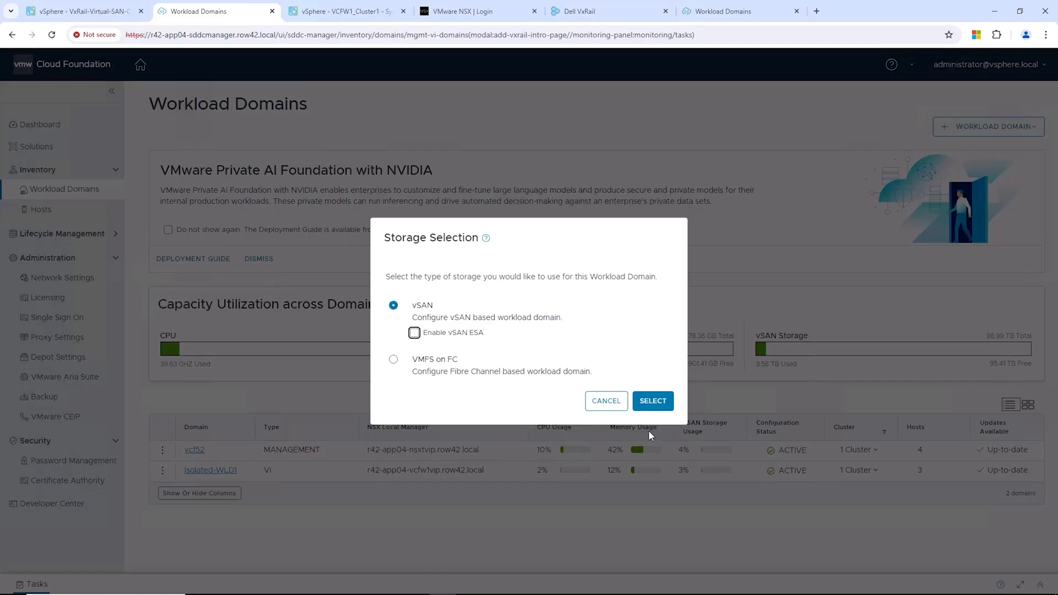
click(652, 402)
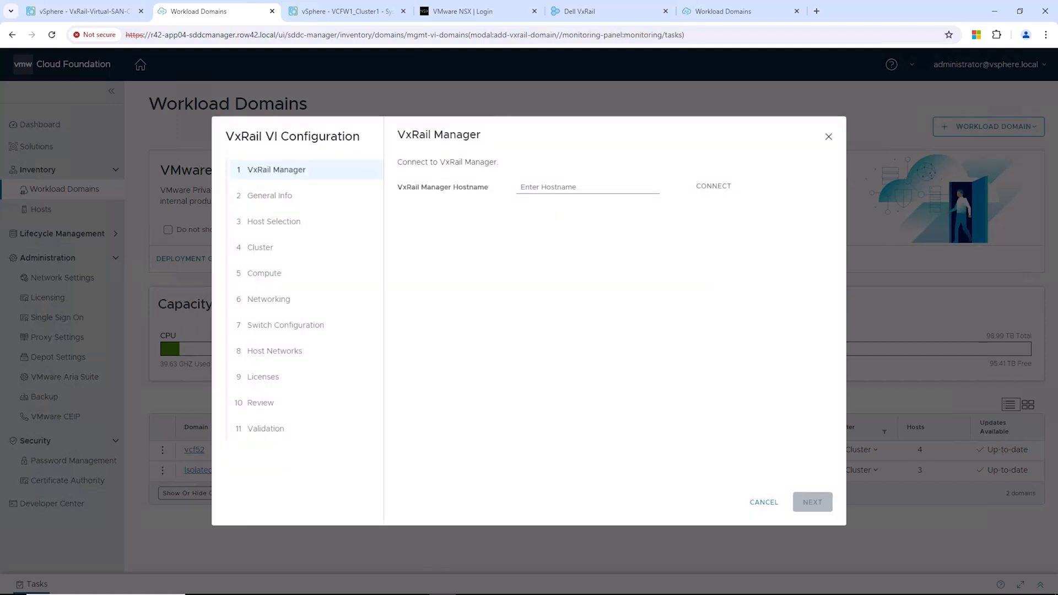
Step: Connect to VxRail Manager vcf-cse-app01-vxrm-2.row42.local and accept its SSL fingerprint
click(540, 191)
text(vcf-cse-app01-vxrm-2.row42.local)
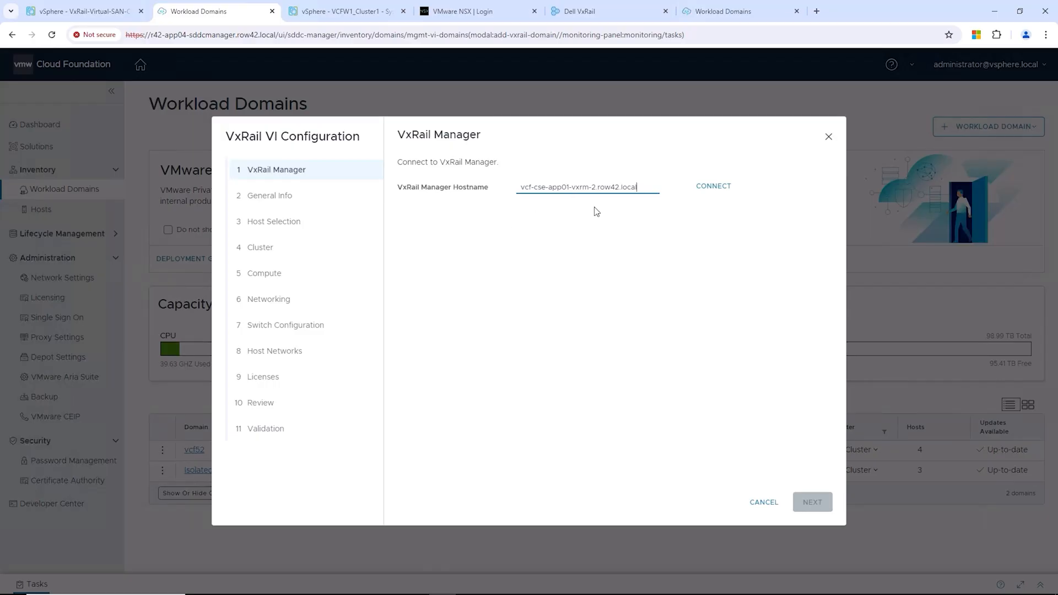
click(716, 190)
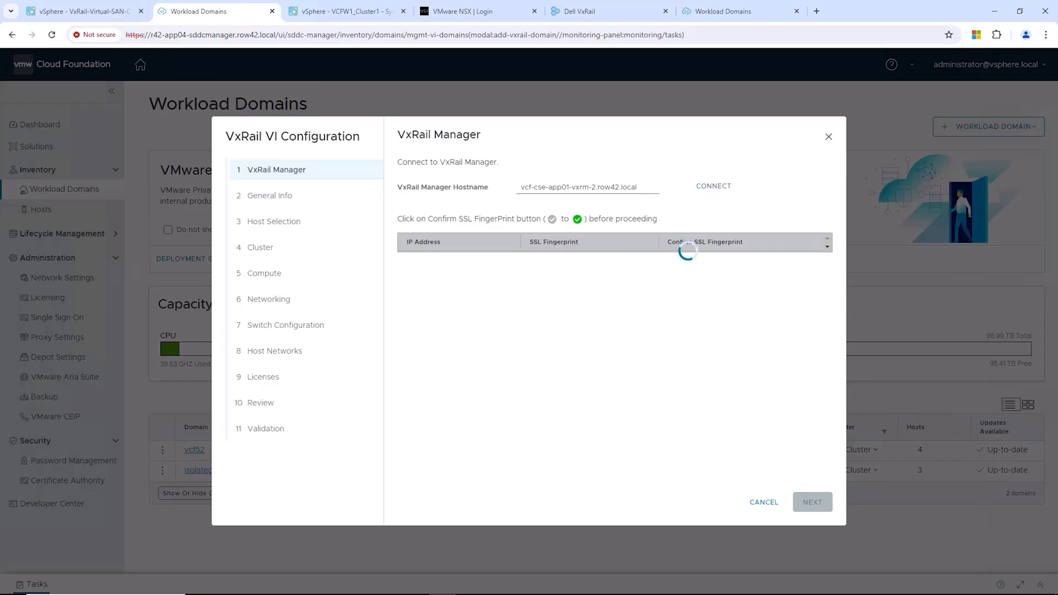
click(823, 280)
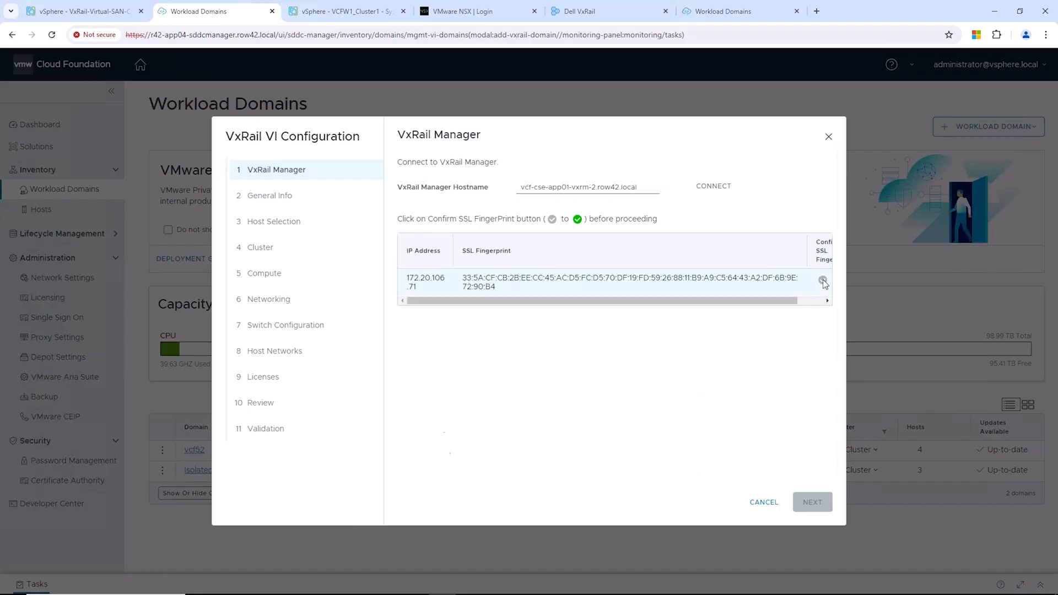
Step: Enter and confirm the VxRail Manager admin and root passwords, then continue to General Info
key(ctrl+v)
key(Tab)
key(ctrl+v)
scroll(842, 447, down, 1)
click(514, 466)
text(***)
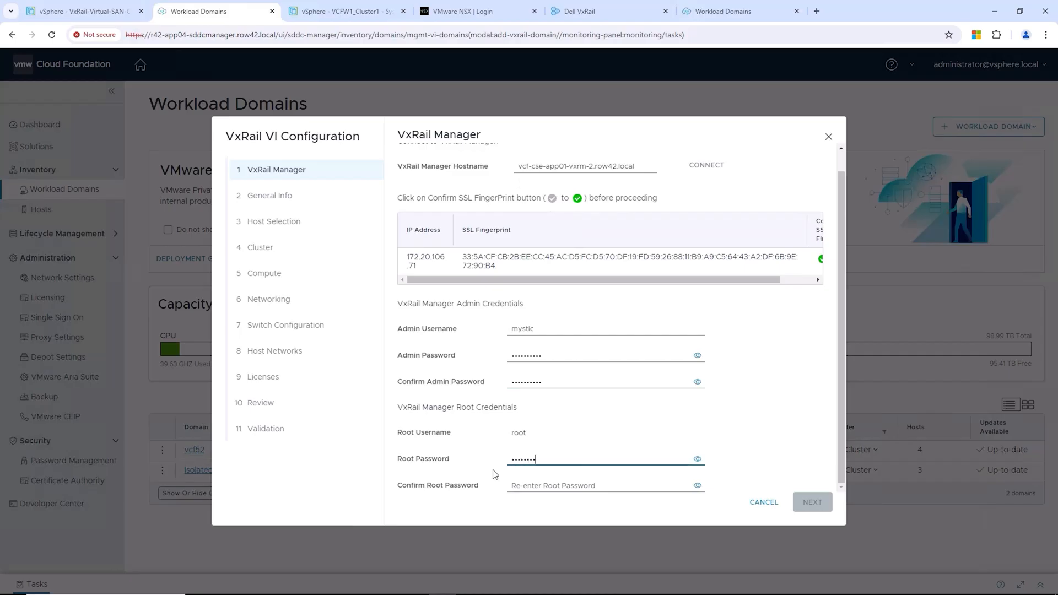
key(Tab)
text(*********)
click(812, 502)
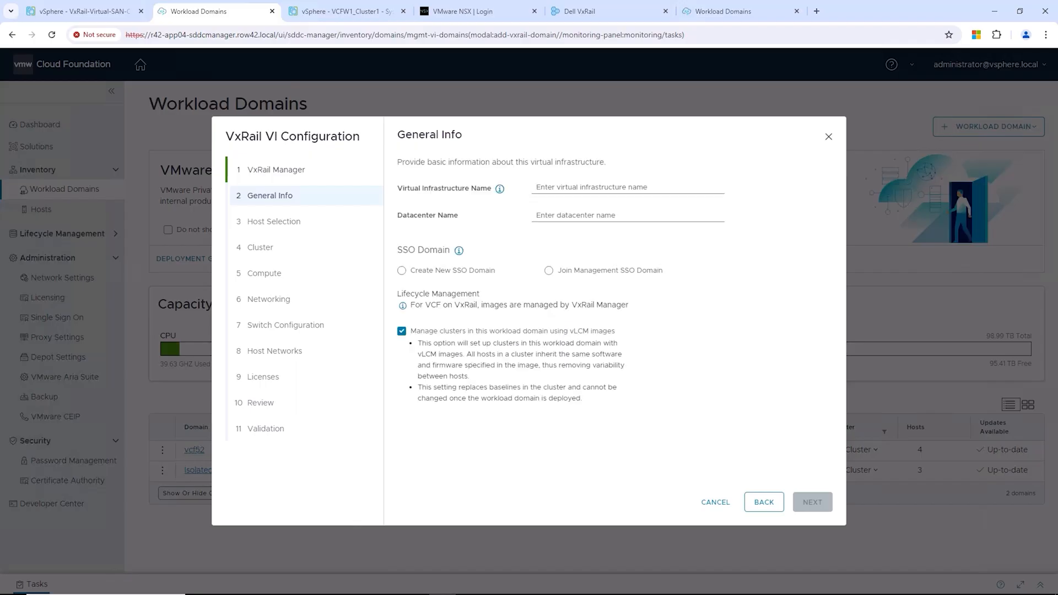
Step: Name the domain Isolated-WLD2 with datacenter VCFW2-DC, choose a new SSO domain, and disable vLCM images
click(546, 189)
text(Isolated-WLD2)
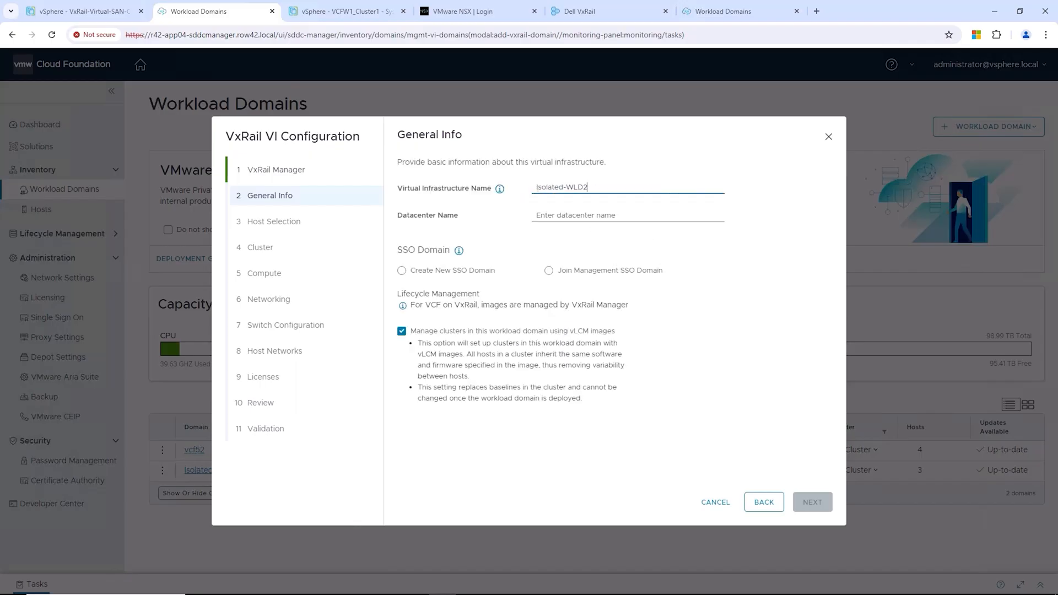
click(549, 216)
text(VCFW2-DC)
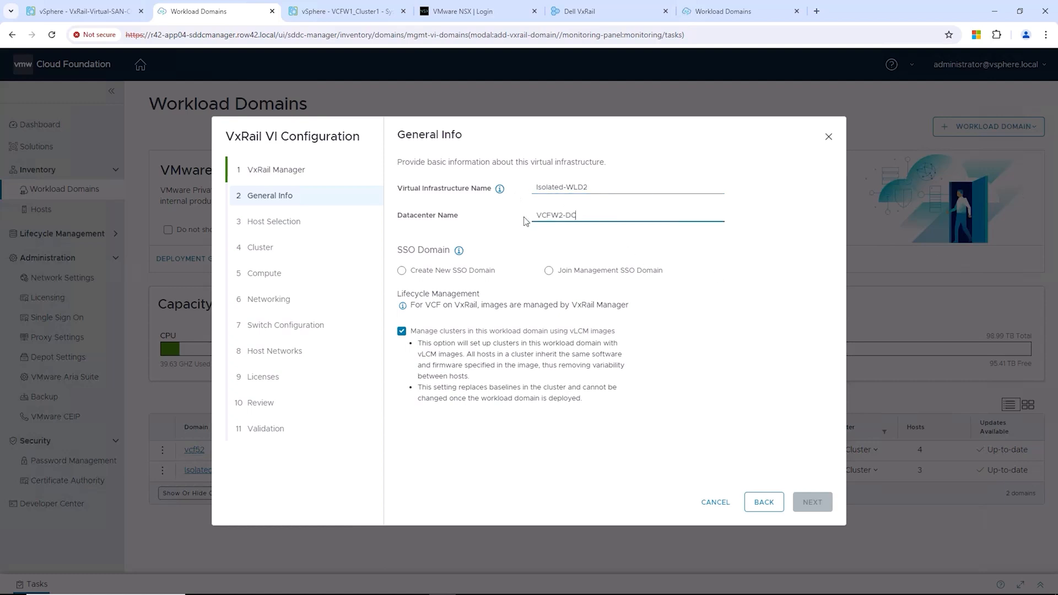
click(404, 273)
click(402, 414)
Step: Set the SSO domain to vsphere2.local with its administrator password and continue to Host Selection
click(544, 303)
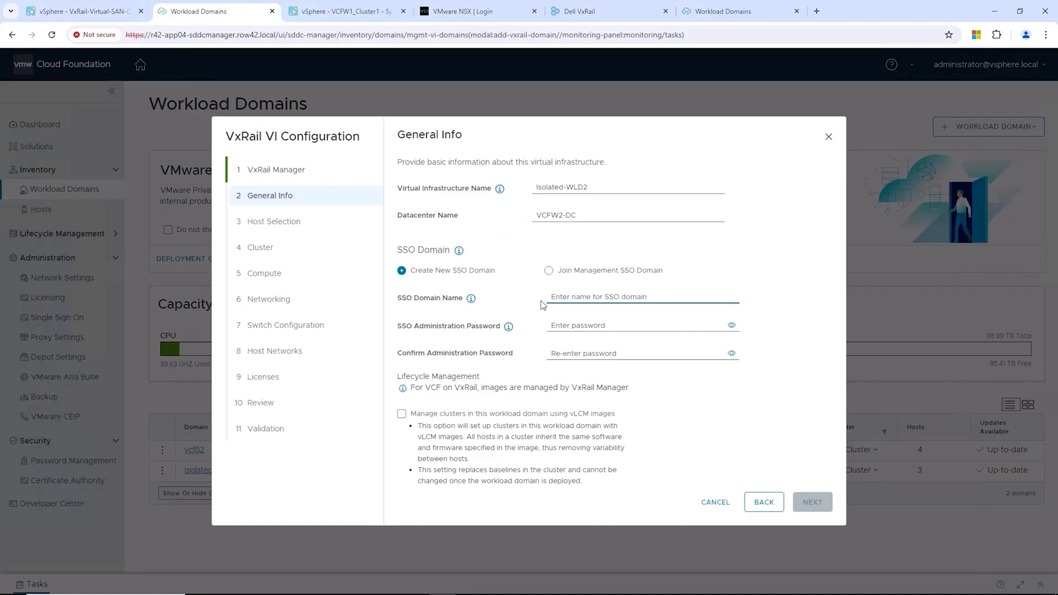
text(vsphere2.local)
key(Tab)
text(•••••)
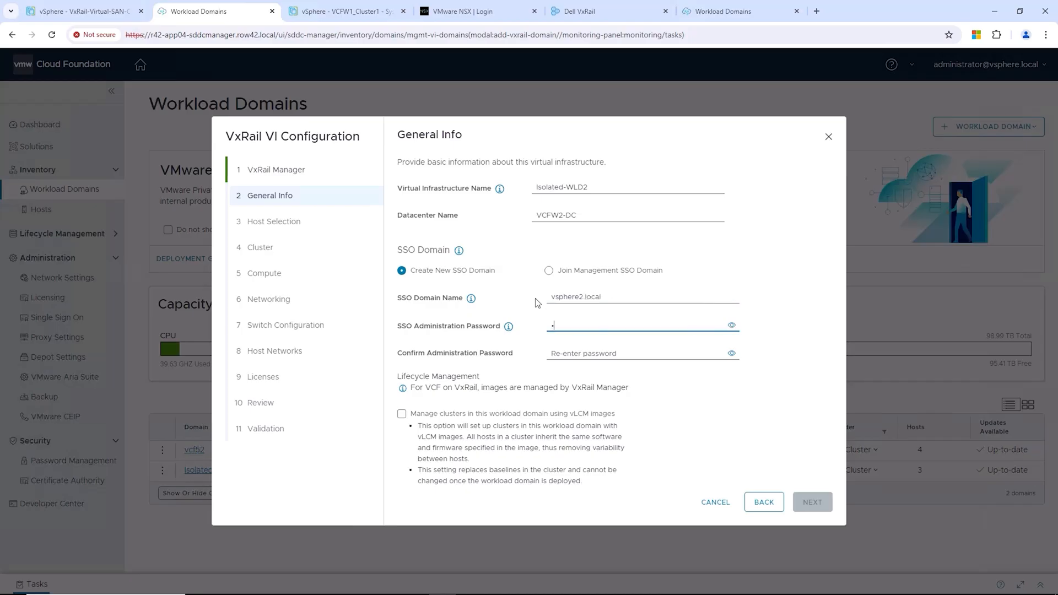
text(••••)
key(Tab)
text(••••••)
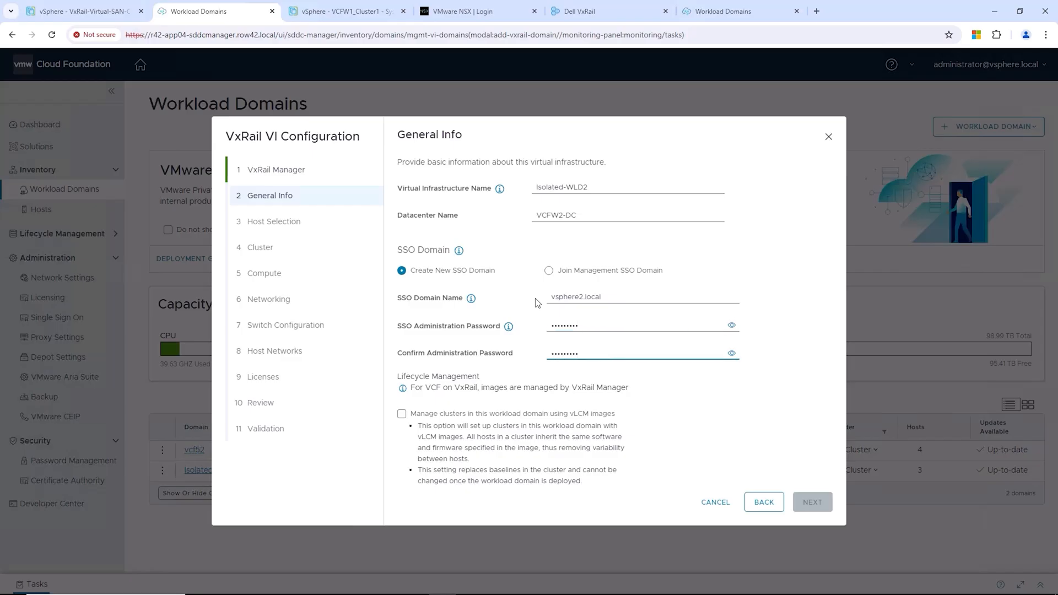
click(806, 502)
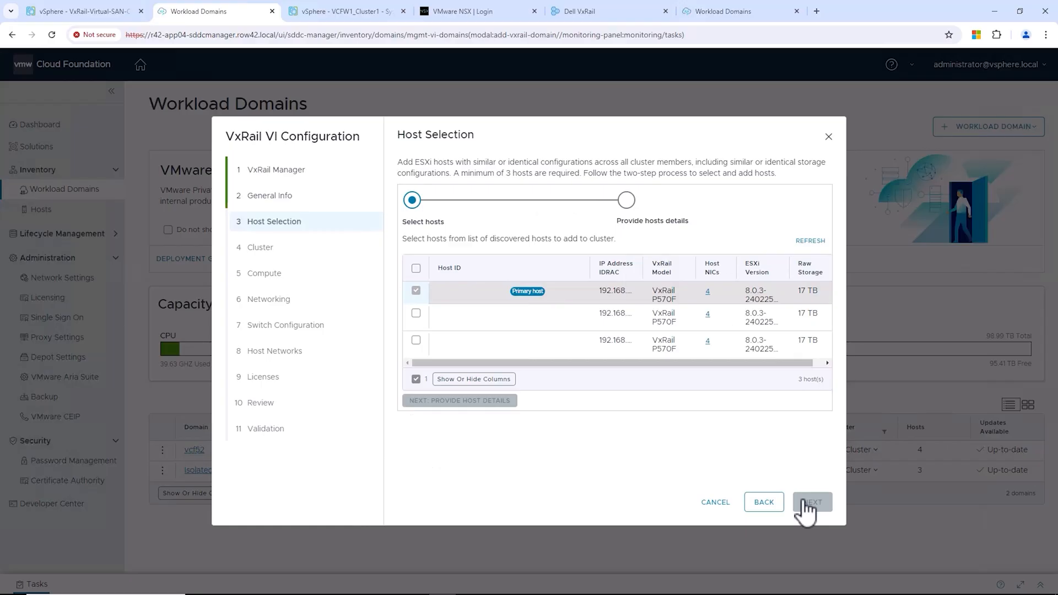
Step: Select all three VxRail hosts for the cluster
click(416, 313)
click(417, 340)
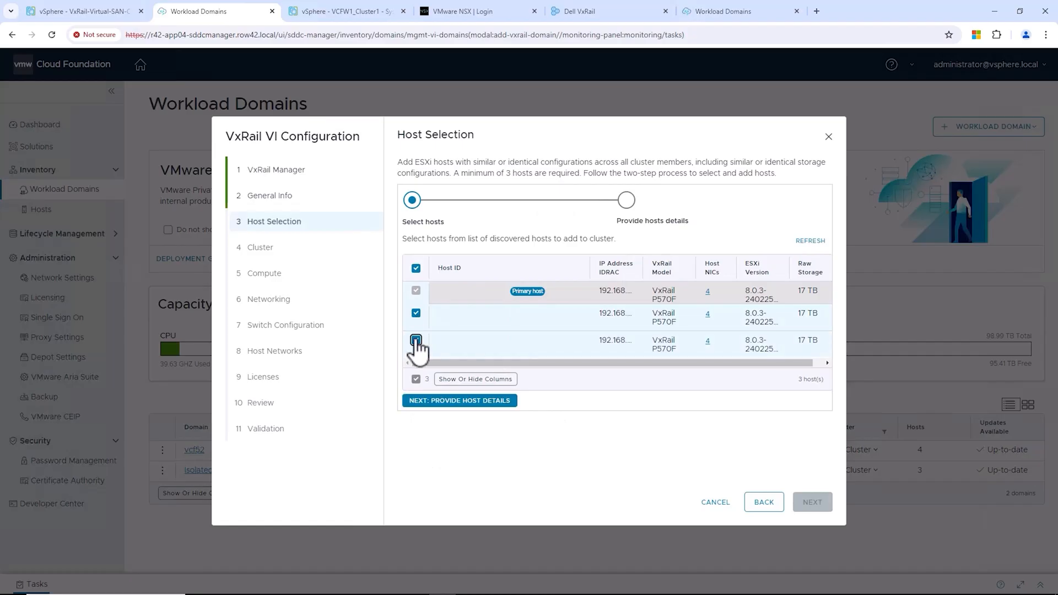
click(471, 400)
Step: Enter the host FQDNs for esx-04, esx-05 and esx-06
click(484, 341)
click(487, 359)
click(485, 364)
text(vcf-cse-app01-esx-04.row42.local)
click(555, 361)
key(BackSpace)
text(5)
click(489, 379)
text(vcf-cse-app01-esx-04.row42.local)
click(555, 381)
key(BackSpace)
text(6)
Step: Enter and confirm the root password for each of the three hosts
click(693, 341)
text(•••••••••)
key(Tab)
text(•••••••••)
key(Tab)
key(Tab)
text(•••••••••)
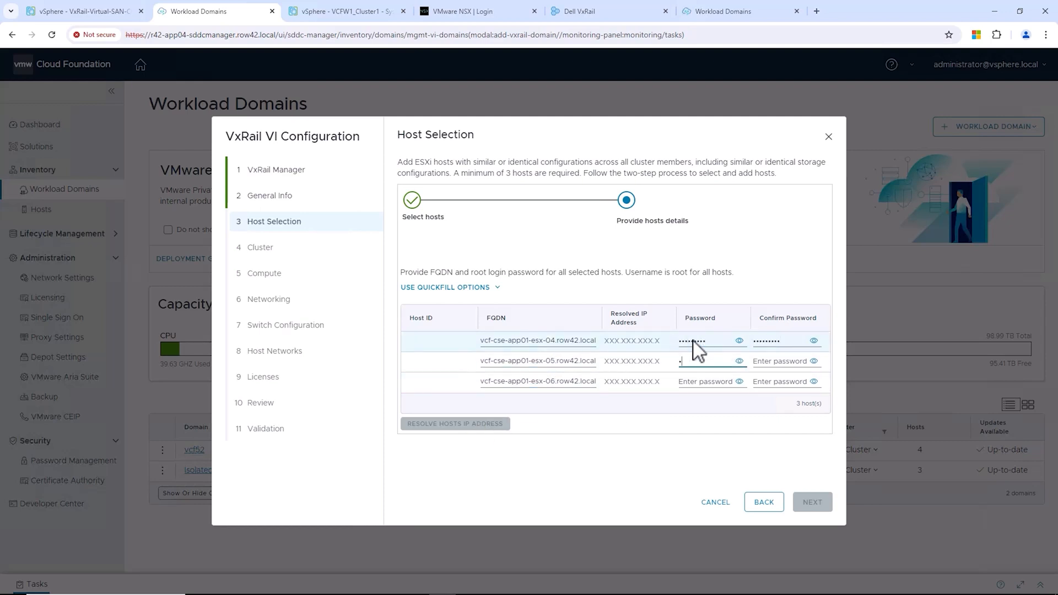
key(Tab)
text(•••••••••)
key(Tab)
key(Tab)
text(•••••••••)
key(Tab)
text(•••••)
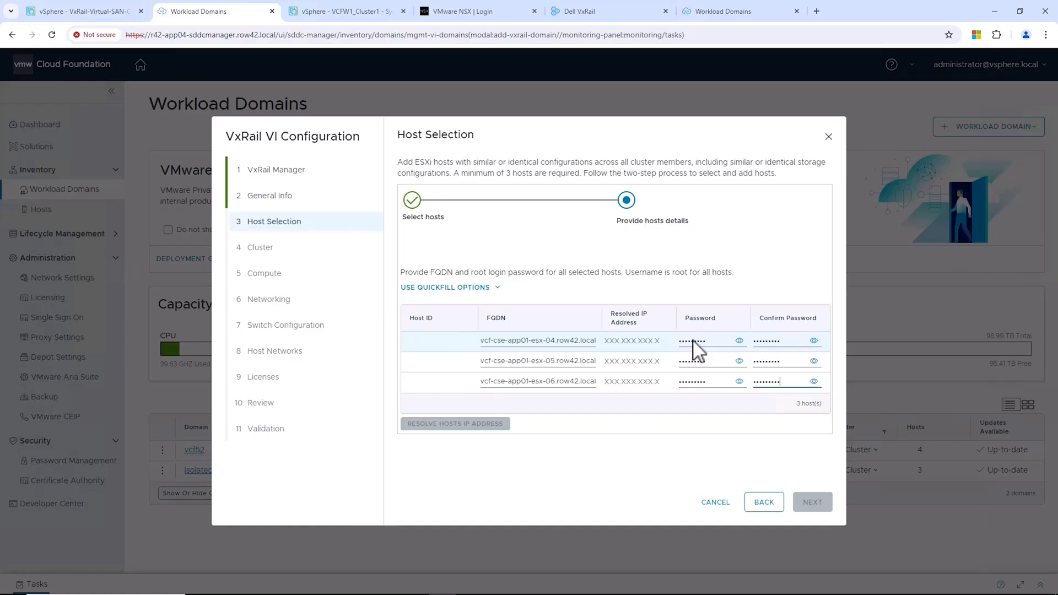
click(788, 389)
click(810, 382)
click(795, 381)
text(•••••••••)
Step: Resolve the hosts' IP addresses and move on to the Cluster step
click(455, 424)
click(812, 502)
click(605, 192)
Step: Name the cluster VCFW2_Cluster1 and set vCenter r42-app04-vc3.row42.local with its root password
text(VCFW2_Cluster1)
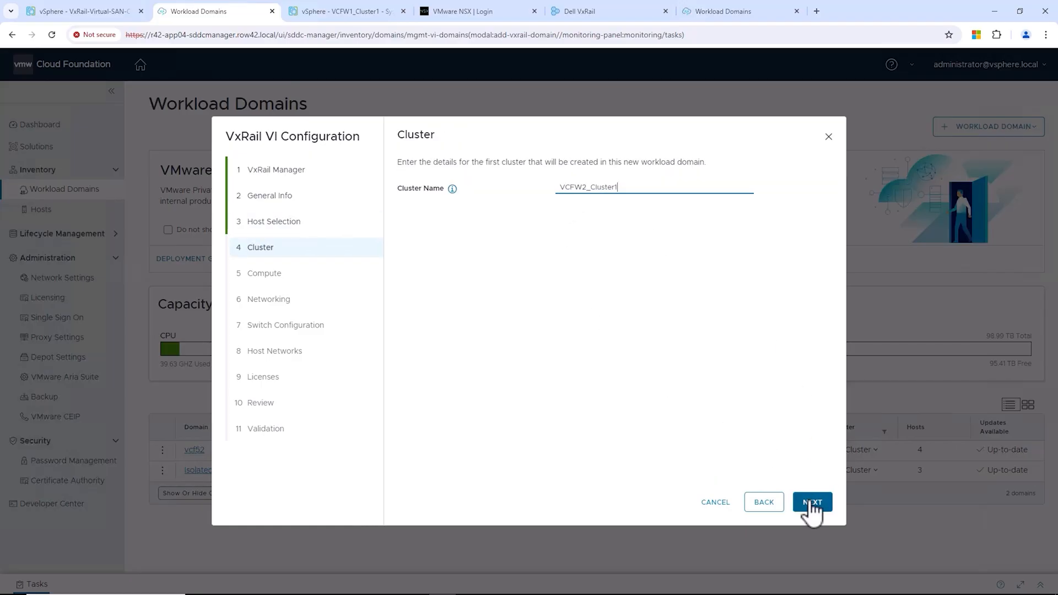
click(812, 503)
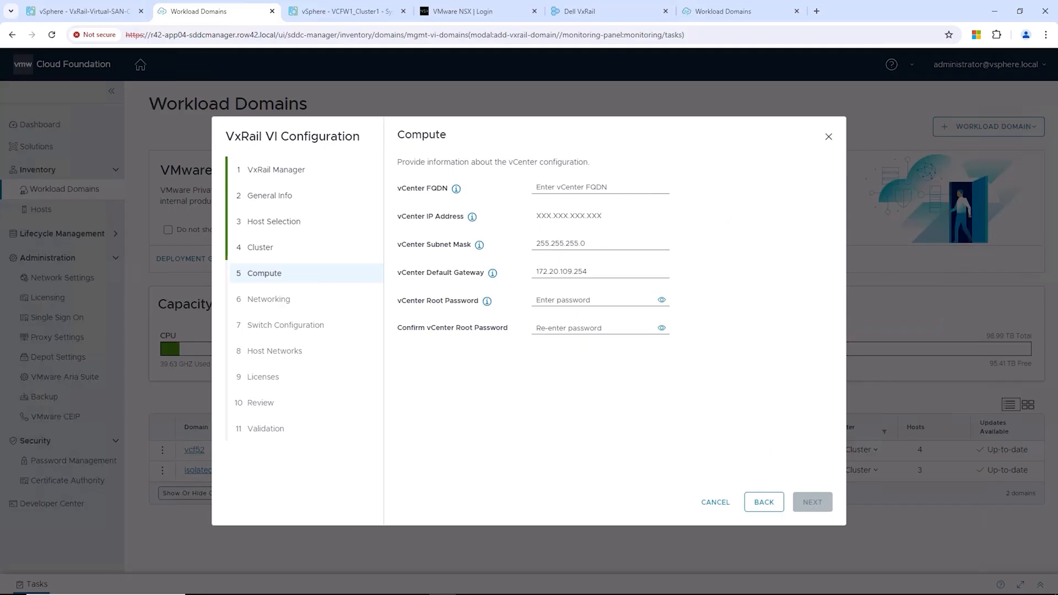
click(538, 188)
text(r42-app04-vc3.row42.local)
click(539, 303)
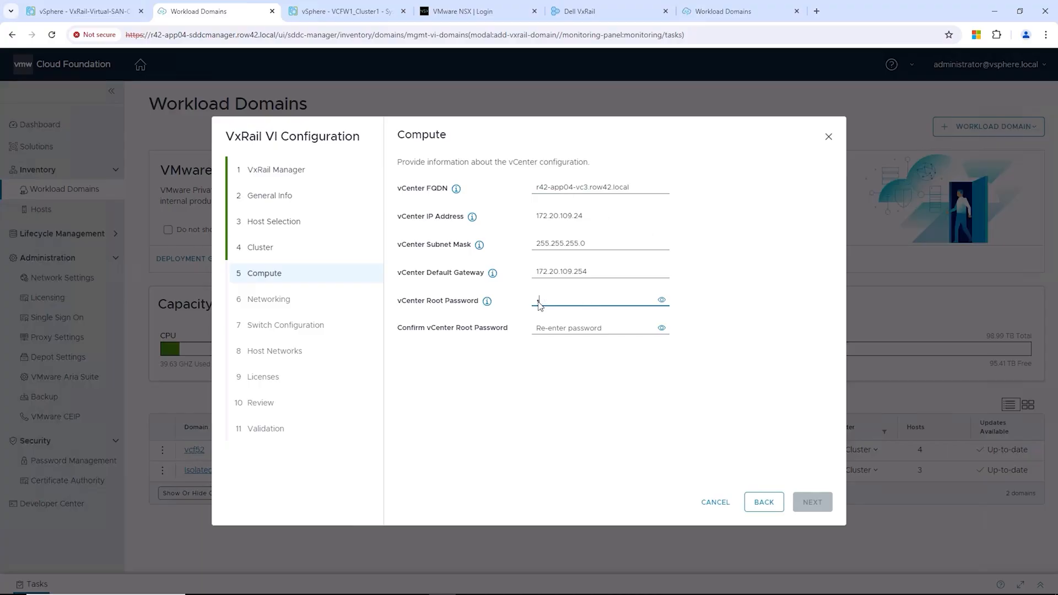
key(Tab)
text(VMware1!)
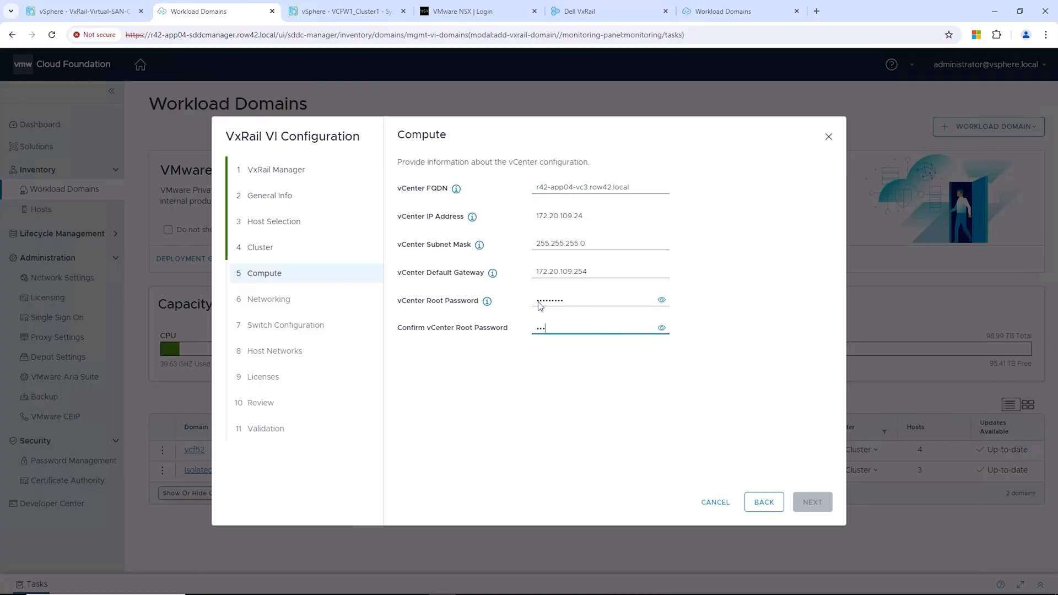
click(807, 503)
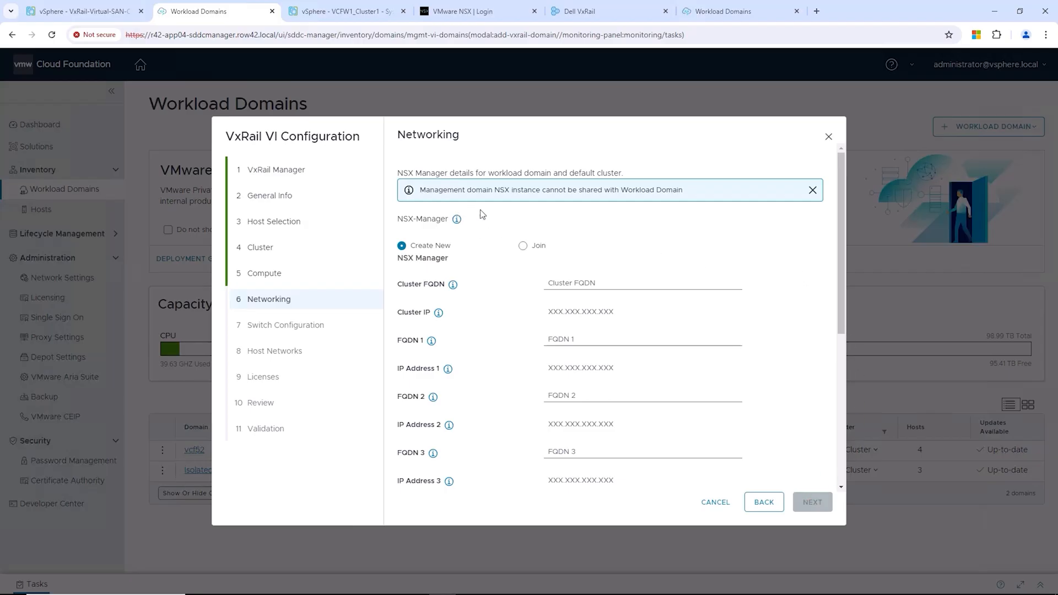
Step: Join the existing NSX Manager r42-app04-vcfw1vip.row42.local shared with Isolated-WLD1
click(523, 246)
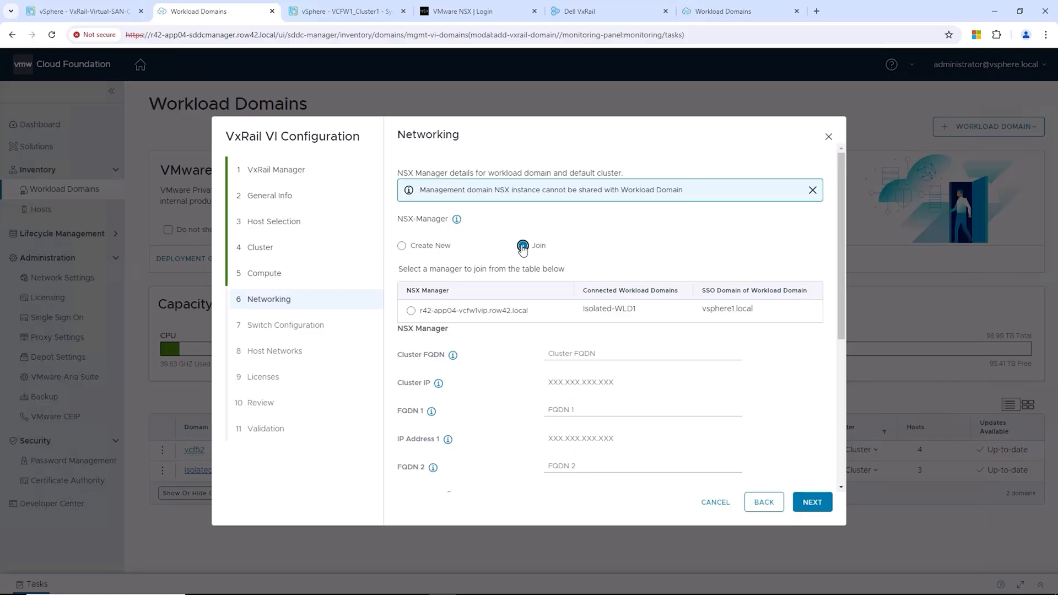
click(411, 312)
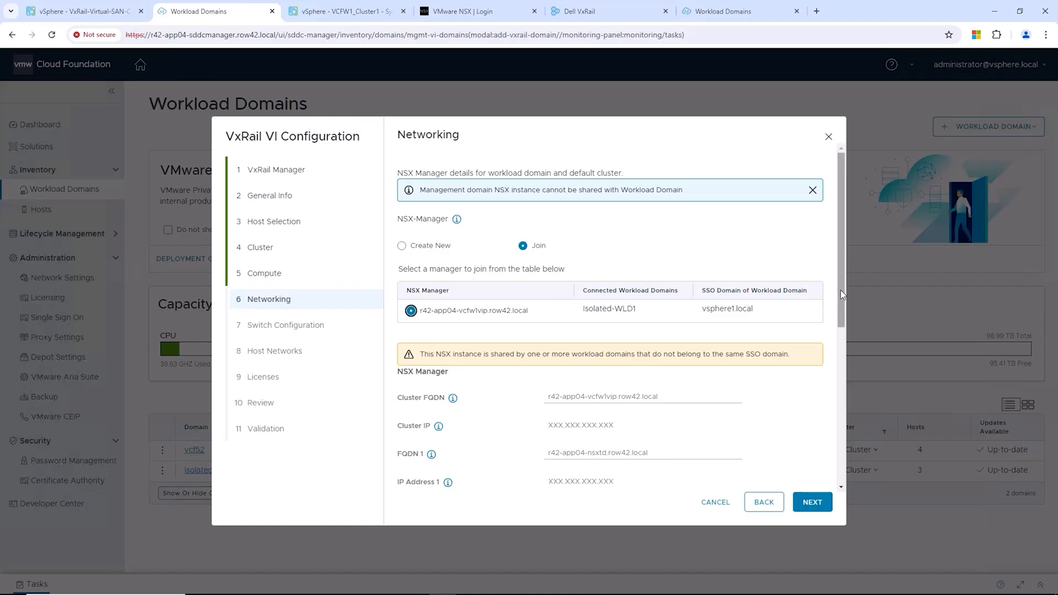
drag(842, 290, 845, 471)
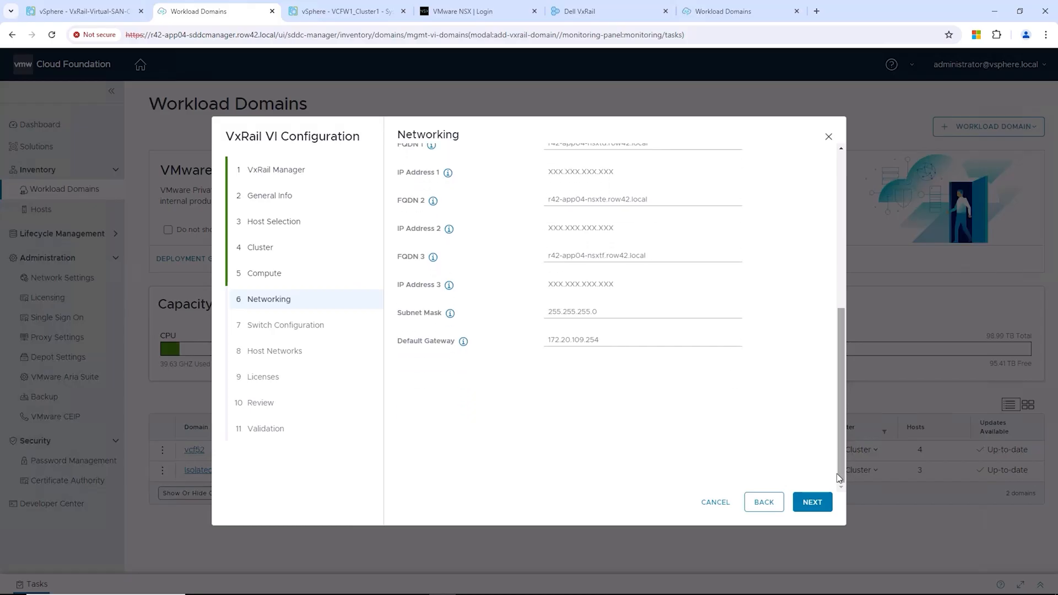
click(812, 503)
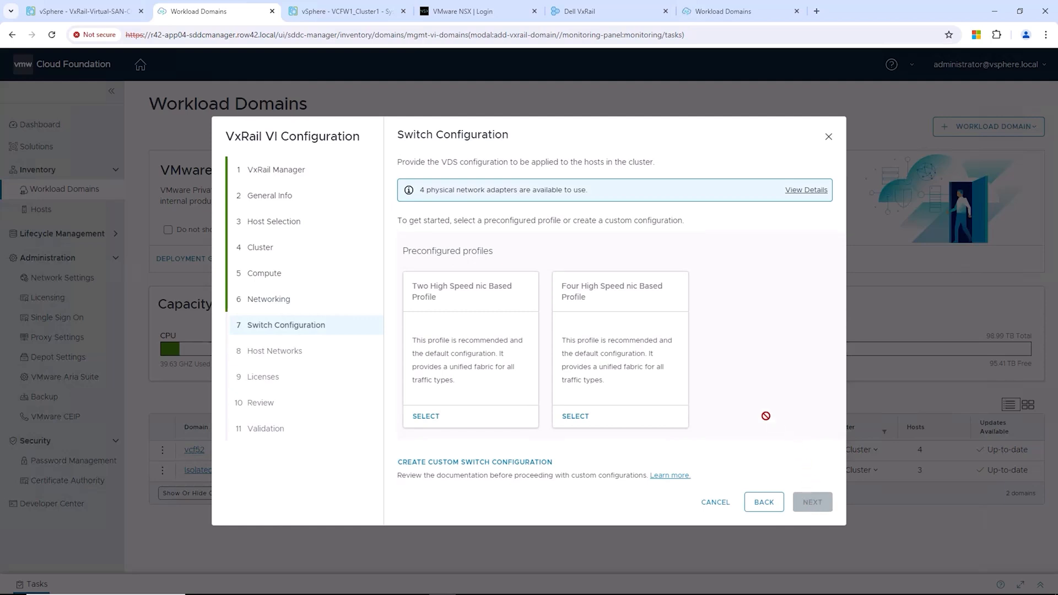
Step: Use the Two High Speed nic Based Profile and save NSX overlay VLAN ID 201
click(426, 418)
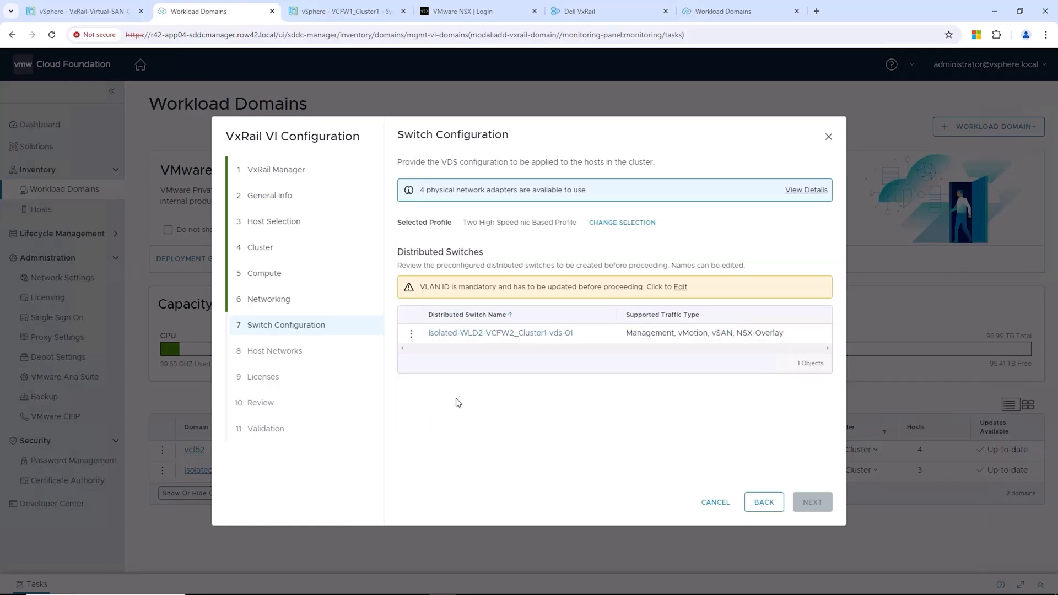
click(680, 288)
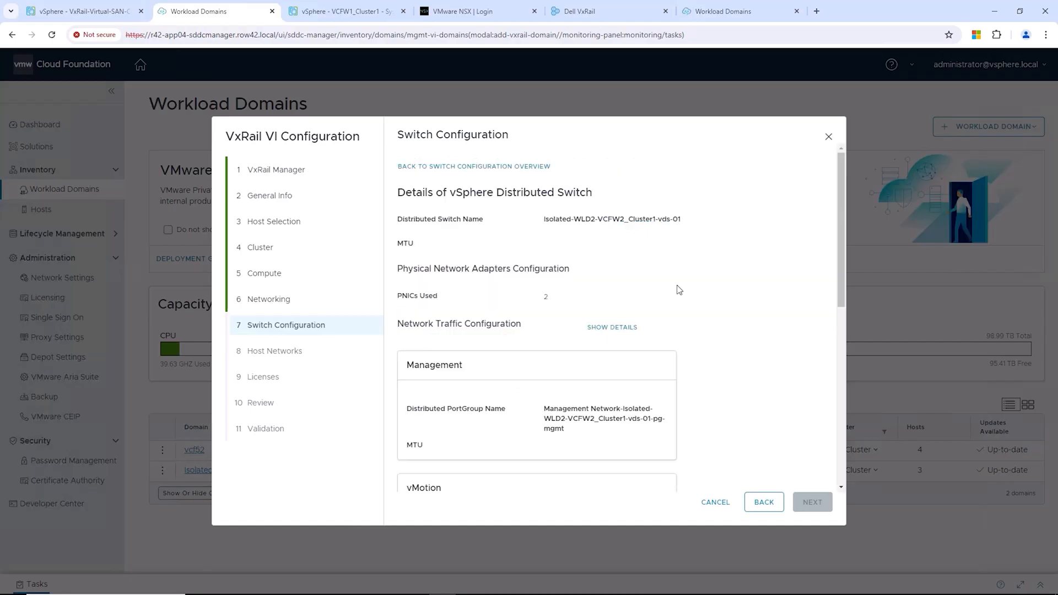
scroll(706, 290, down, 7)
click(568, 429)
text(201)
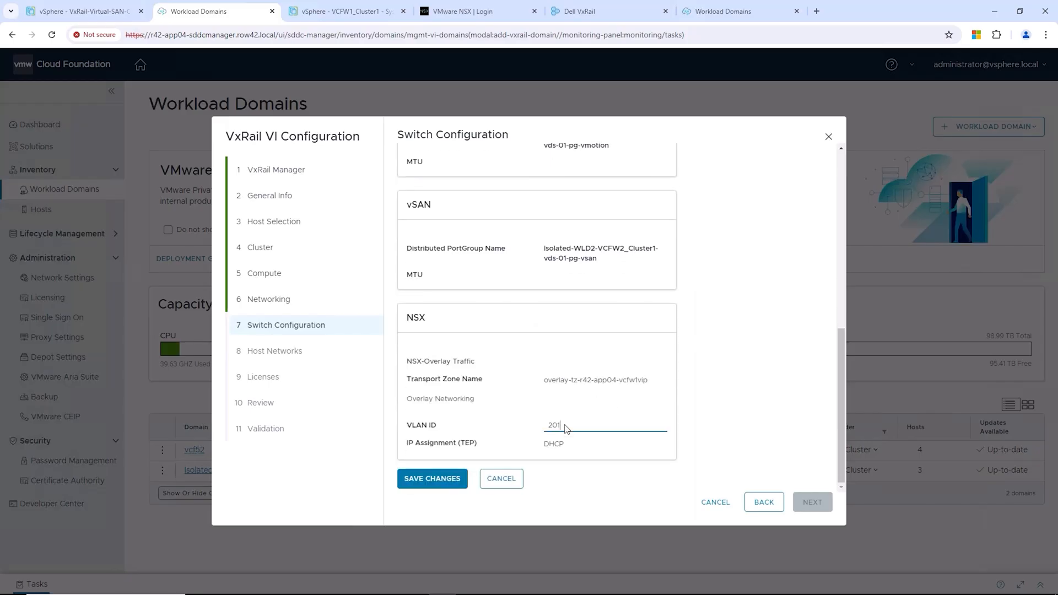
click(436, 480)
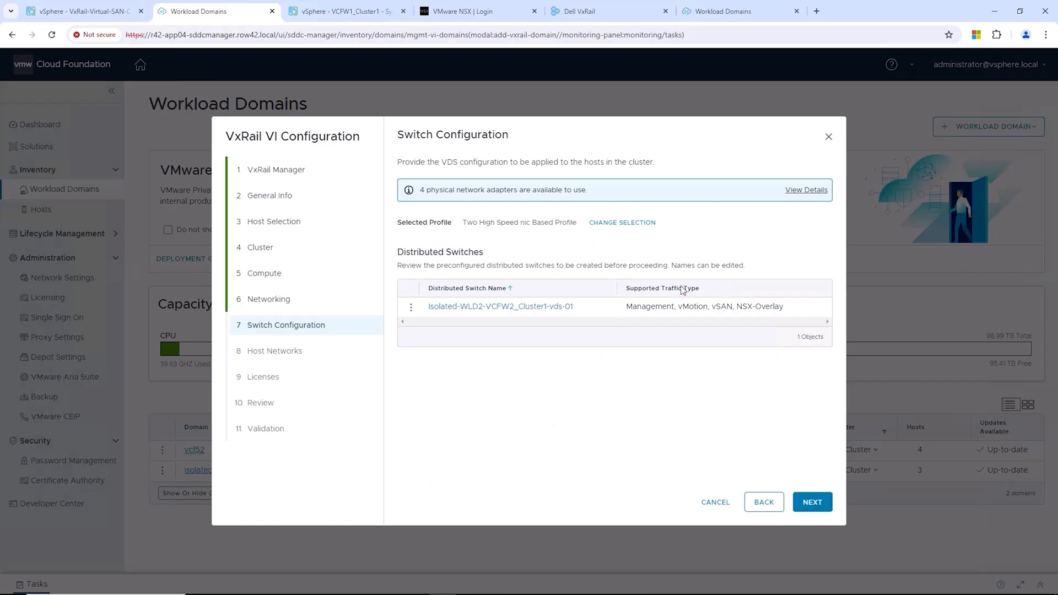
Step: Set the management network to VLAN 0, 172.20.106.0/24, gateway 172.20.106.254
click(810, 501)
text(0)
key(Tab)
text(172.20.106.0/24)
key(Tab)
text(172.20.106.254)
Step: Set the vSAN network to VLAN 301, 192.168.1.0/24, gateway 192.168.1.1, with its IP range
key(Tab)
text(301)
key(Tab)
text(192.168.1.0/24)
key(Tab)
text(192.168.1.1)
key(Tab)
text(192.168.1.54)
key(Tab)
text(192.168.1.56)
Step: Set vMotion to VLAN 302, 192.168.2.0/24, gateway 192.168.2.1, range 192.168.2.53–192.168.2.55, VM management same as host
key(Tab)
click(743, 394)
key(BackSpace)
text(5)
click(556, 390)
key(BackSpace)
text(3)
scroll(482, 444, down, 3)
text(302)
key(Tab)
text(192.168.20.0/24)
key(Tab)
text(192.168.2.1)
key(Tab)
click(548, 317)
key(BackSpace)
click(526, 372)
text(192.168.2.53)
key(Tab)
text(192.168.2.55)
click(418, 414)
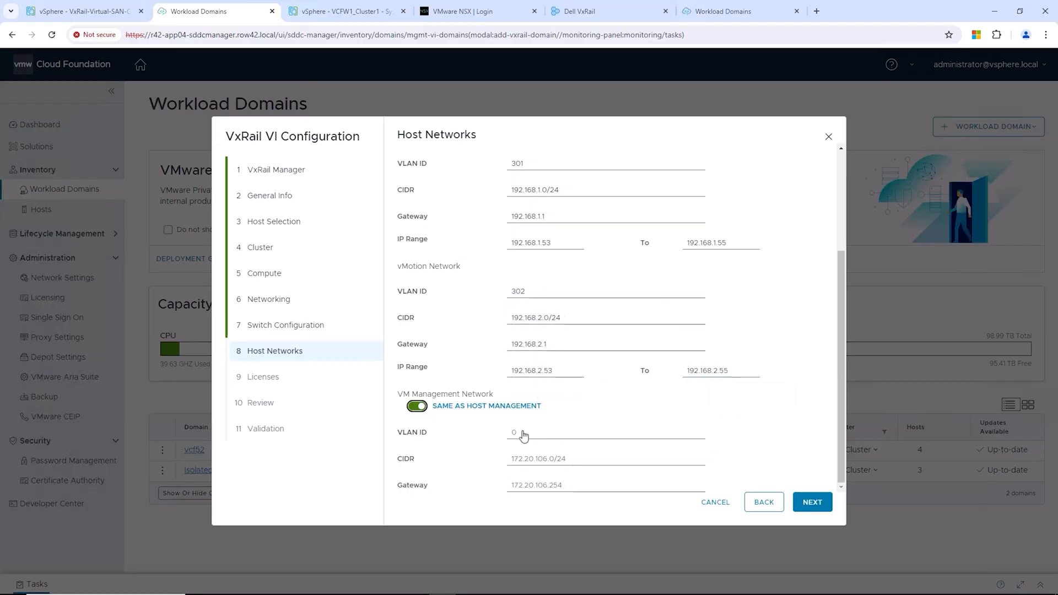
click(811, 503)
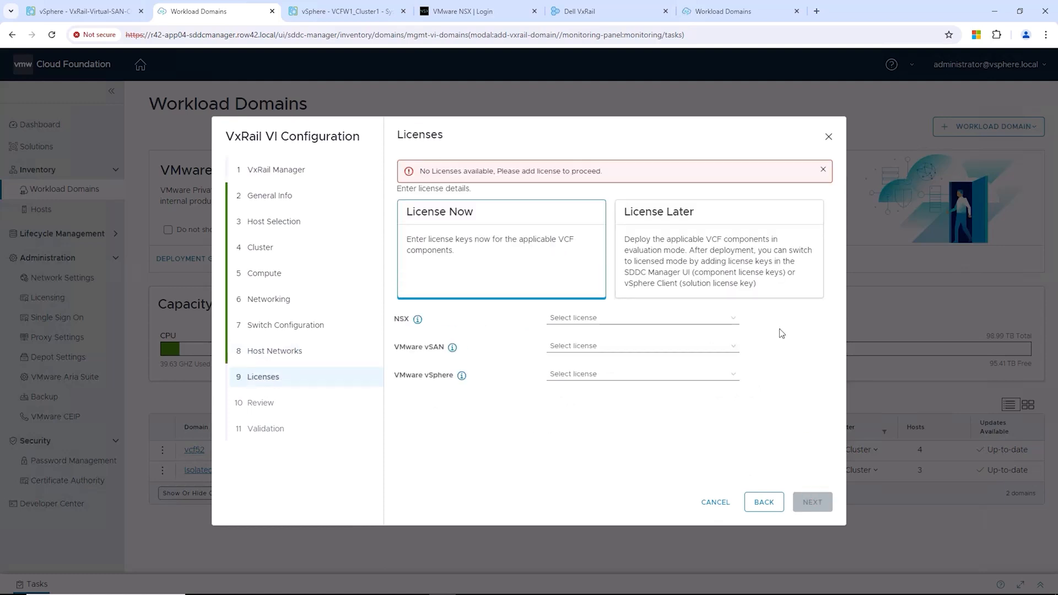
Step: Choose License Later for evaluation mode and bring up the Review page
click(747, 275)
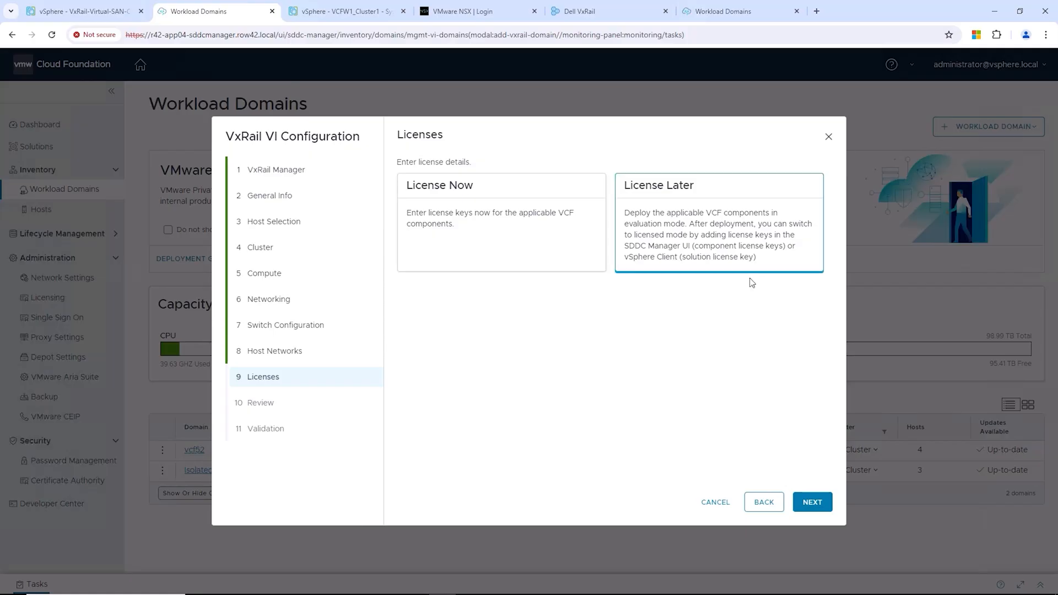
click(809, 504)
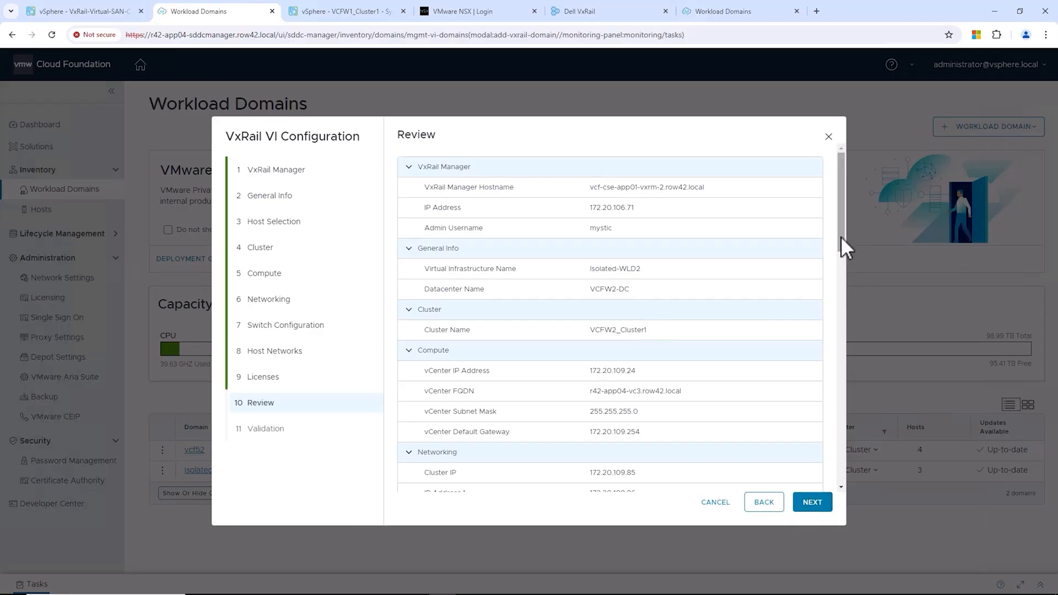
Step: Scroll through the Isolated-WLD2 review summary and proceed to Validation
drag(841, 236, 844, 493)
click(815, 504)
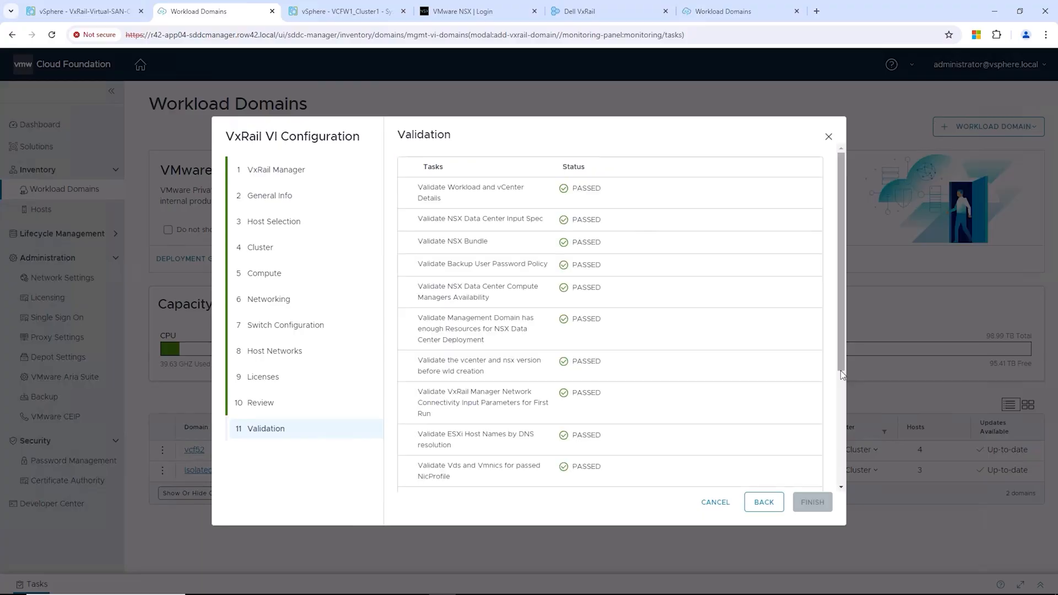
Step: Scroll the validation list until every check shows PASSED, then finish to deploy Isolated-WLD2
drag(842, 373, 846, 494)
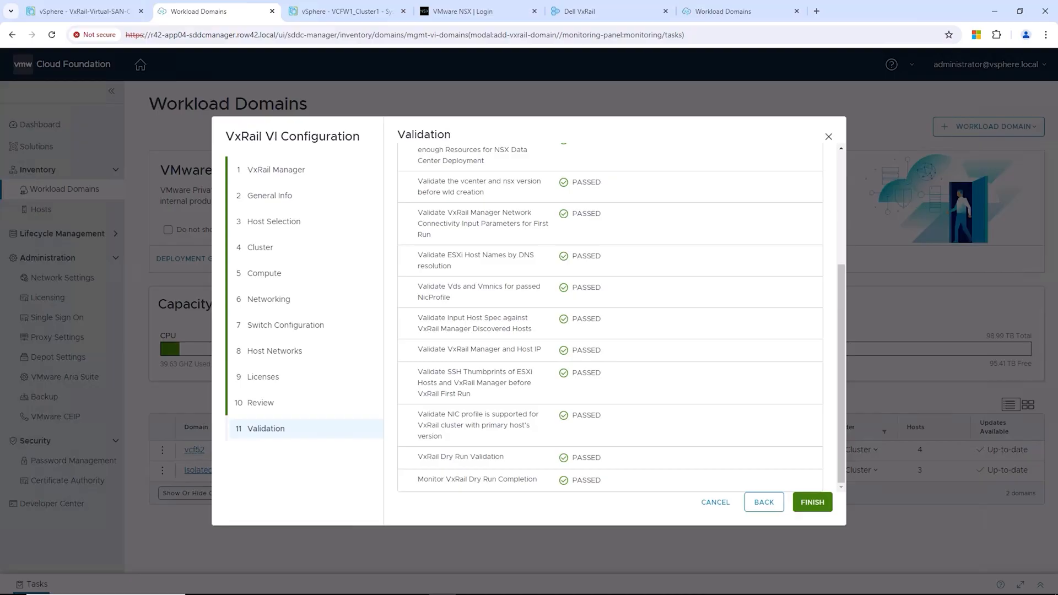
click(812, 502)
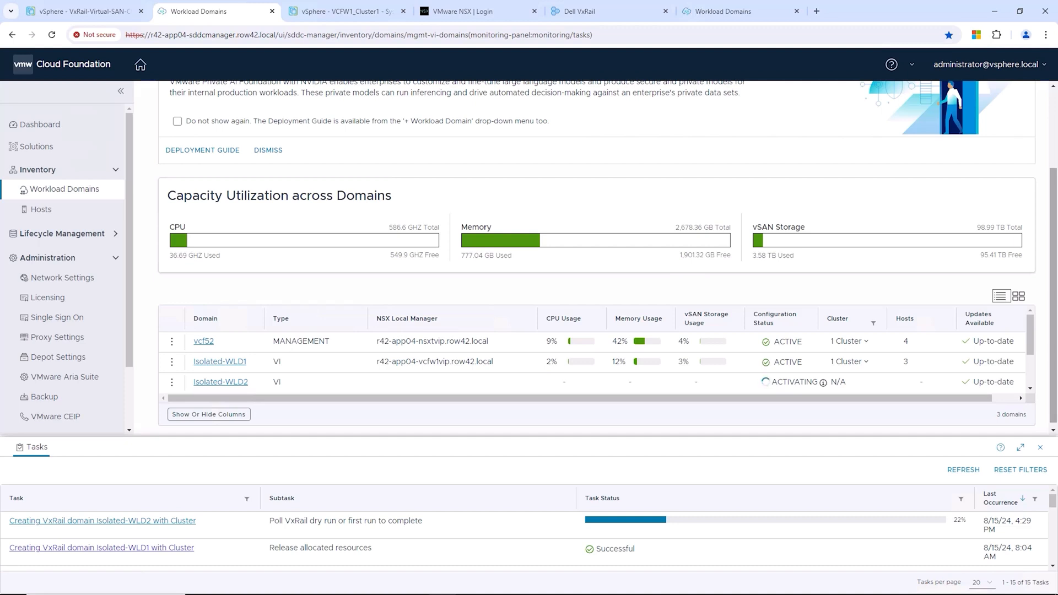
Step: Follow the Isolated-WLD2 task to 42% at VxRail First Run, then bring up the Dell VxRail wizard
scroll(595, 253, down, 1)
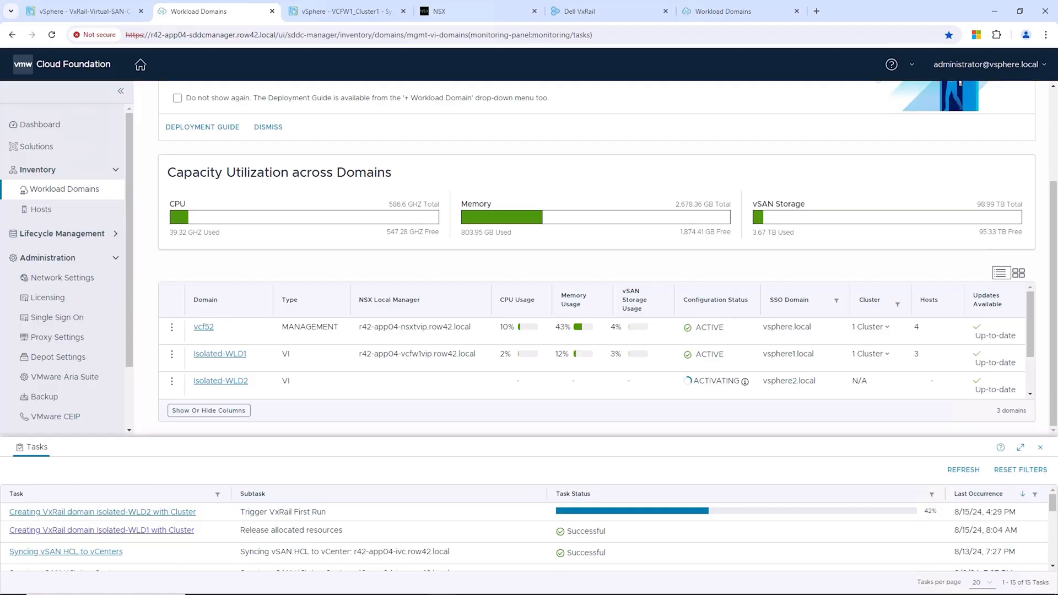
click(602, 14)
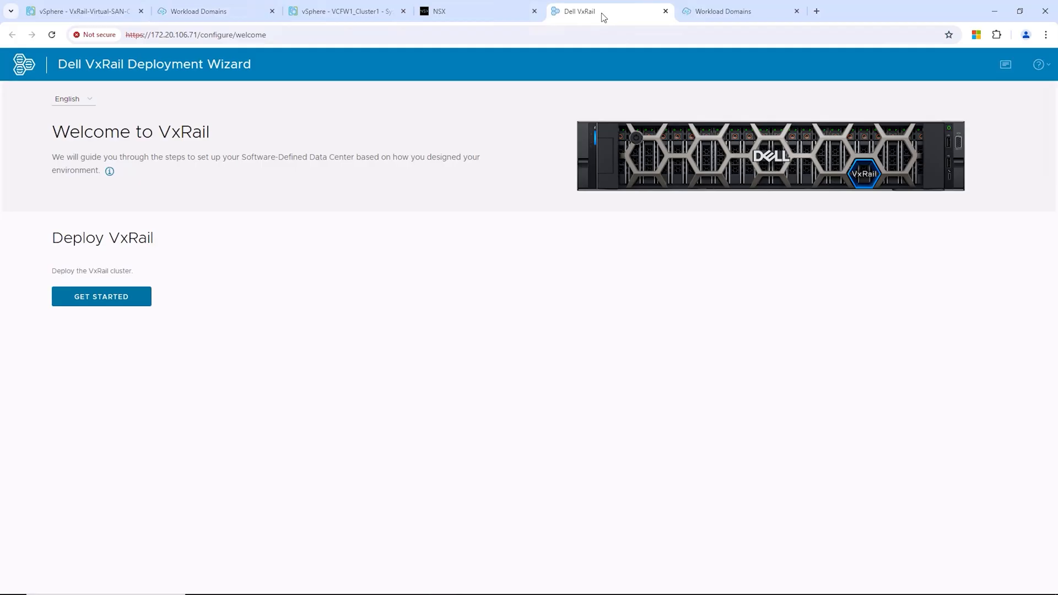
Step: Refresh the VxRail wizard and view Applying Configuration details, then go back to SDDC Manager workload domains
click(52, 35)
click(238, 185)
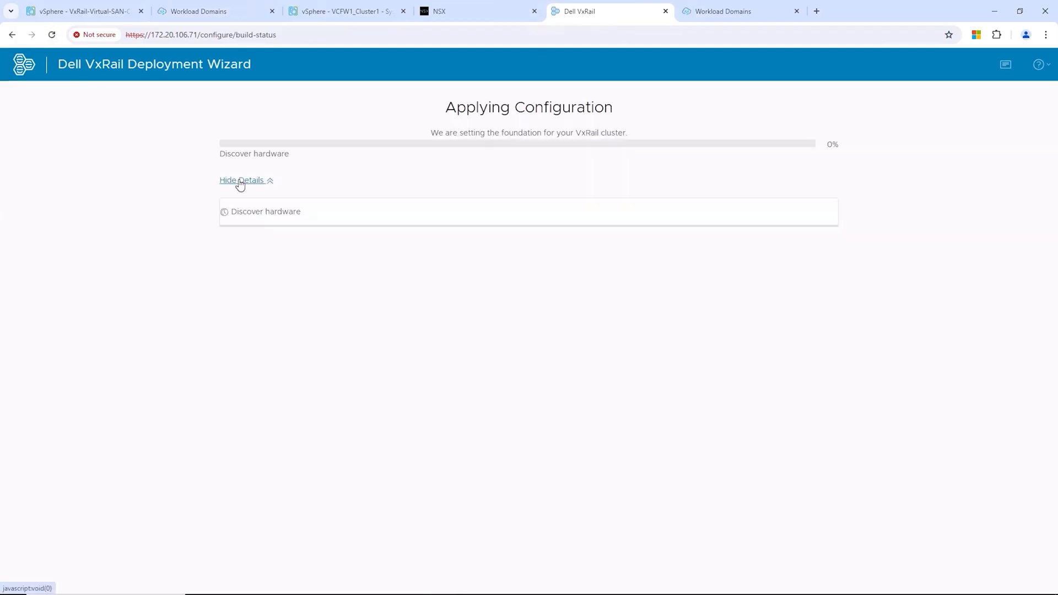
click(199, 13)
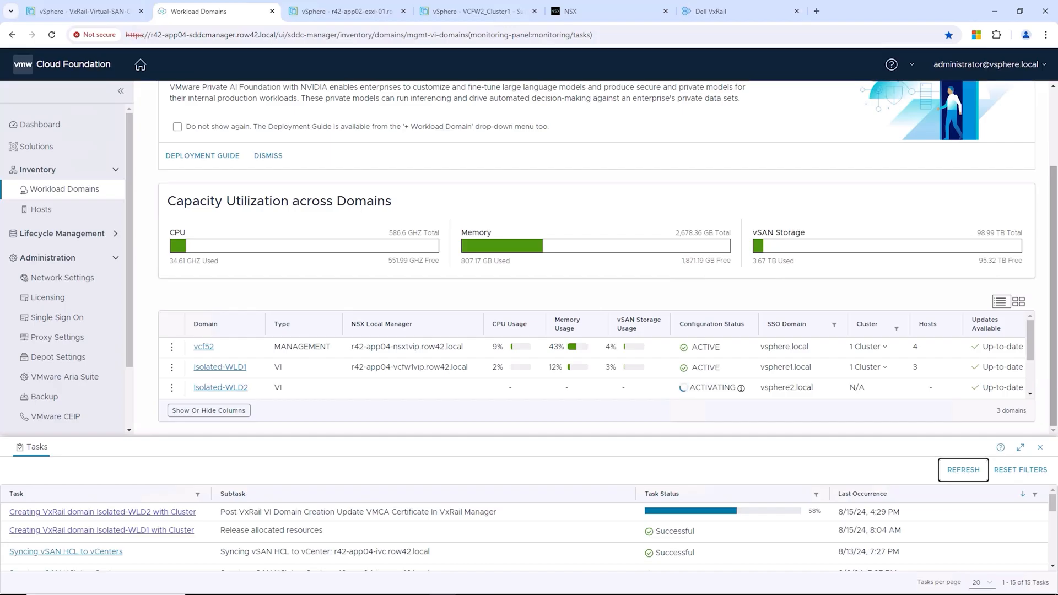
Step: Review the Isolated-WLD2 creation task's subtasks in a maximized Tasks panel, scrolling through the list
click(124, 514)
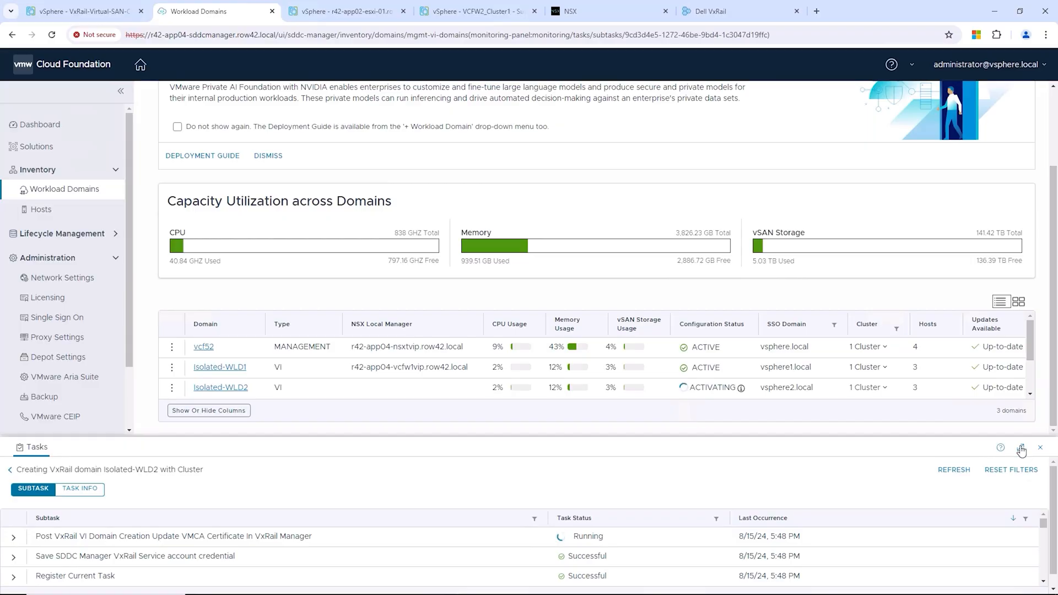
click(1020, 448)
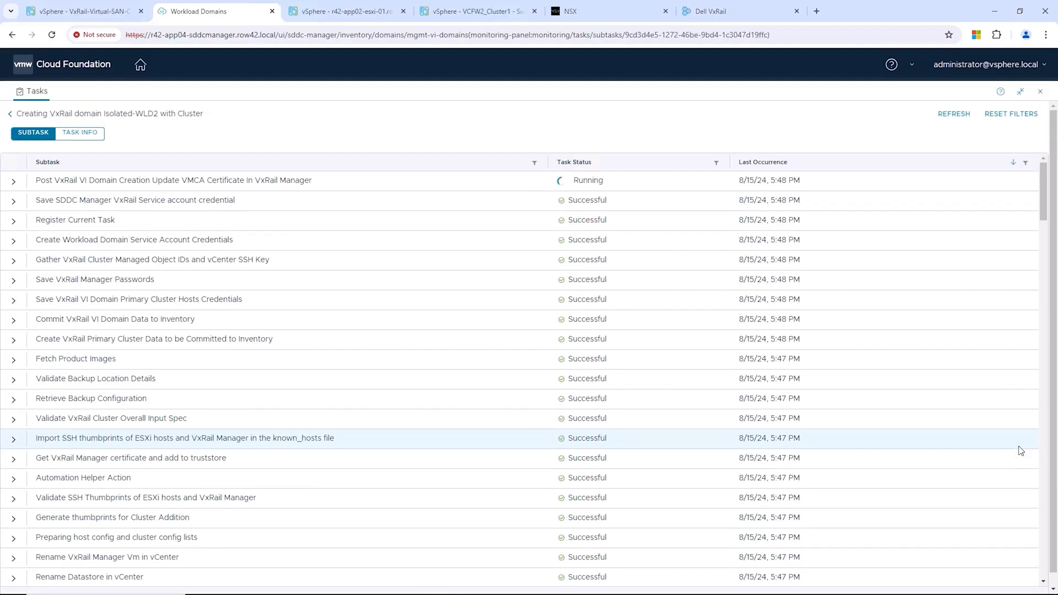
scroll(1021, 450, down, 6)
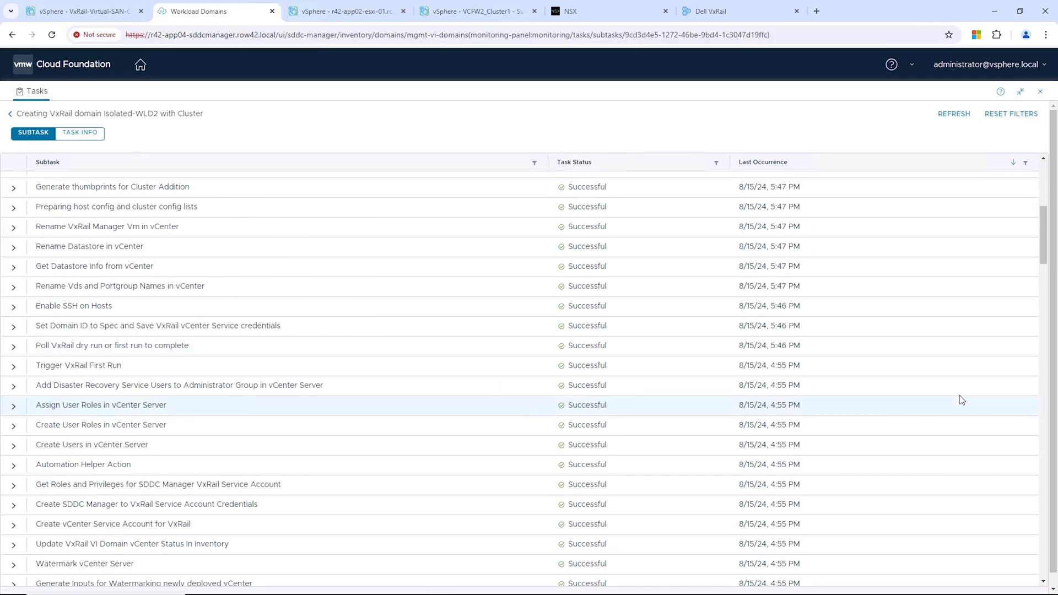
scroll(960, 399, down, 9)
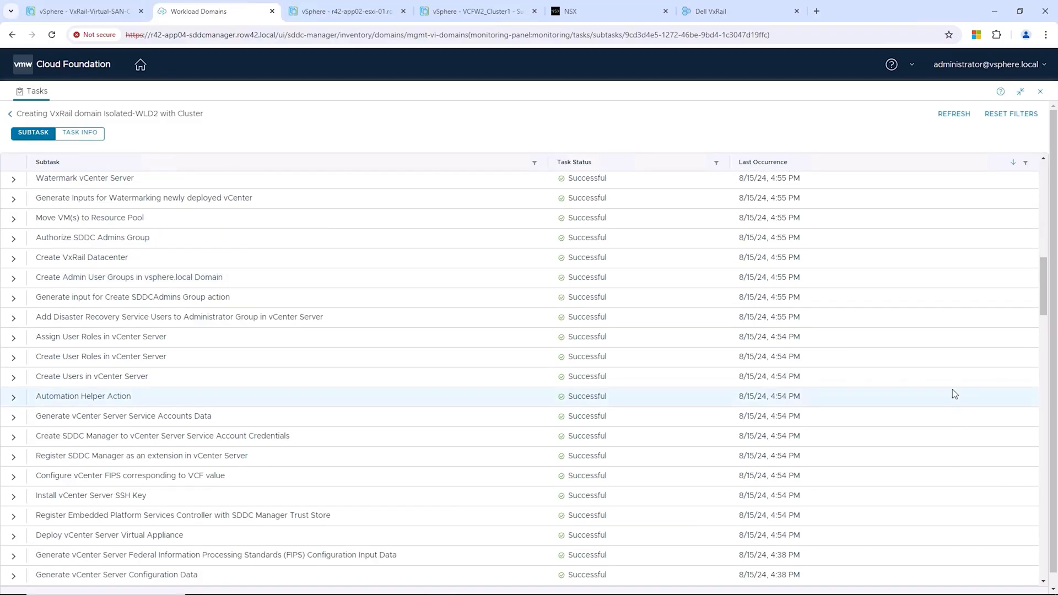
scroll(951, 392, down, 9)
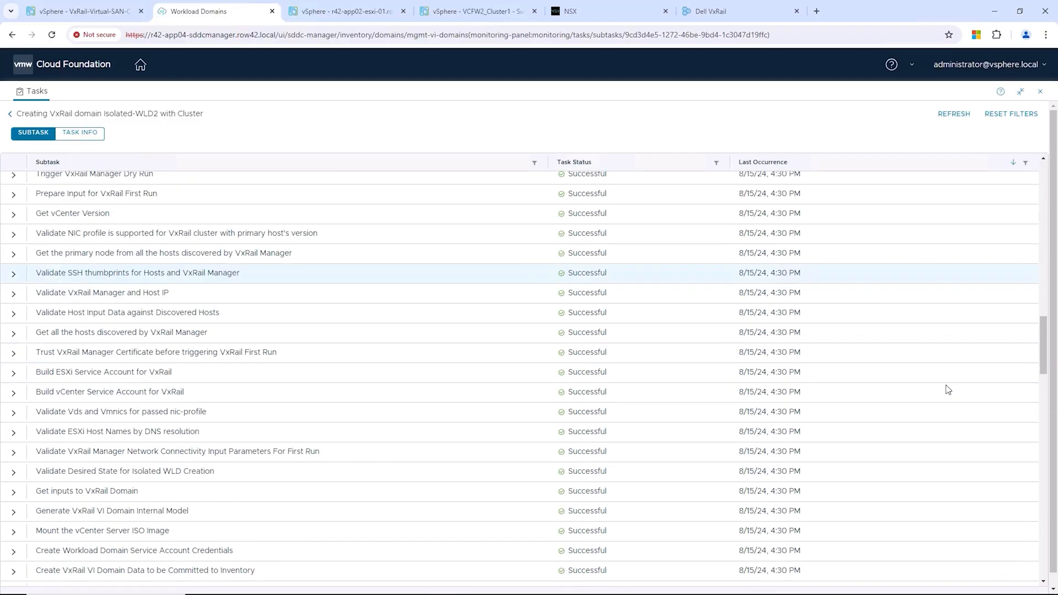
scroll(943, 387, down, 4)
scroll(925, 383, up, 11)
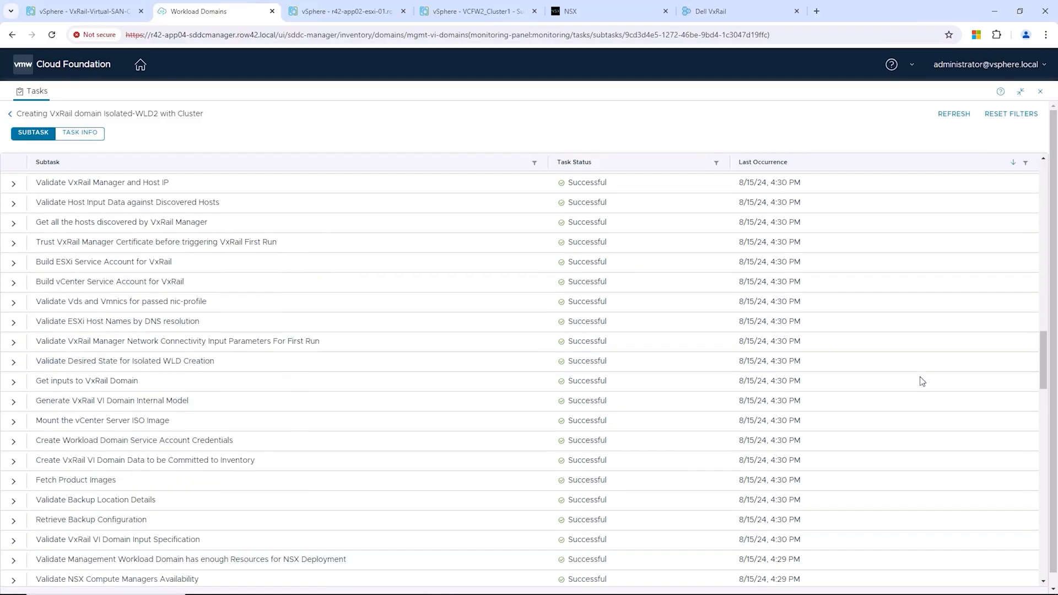
scroll(915, 376, up, 12)
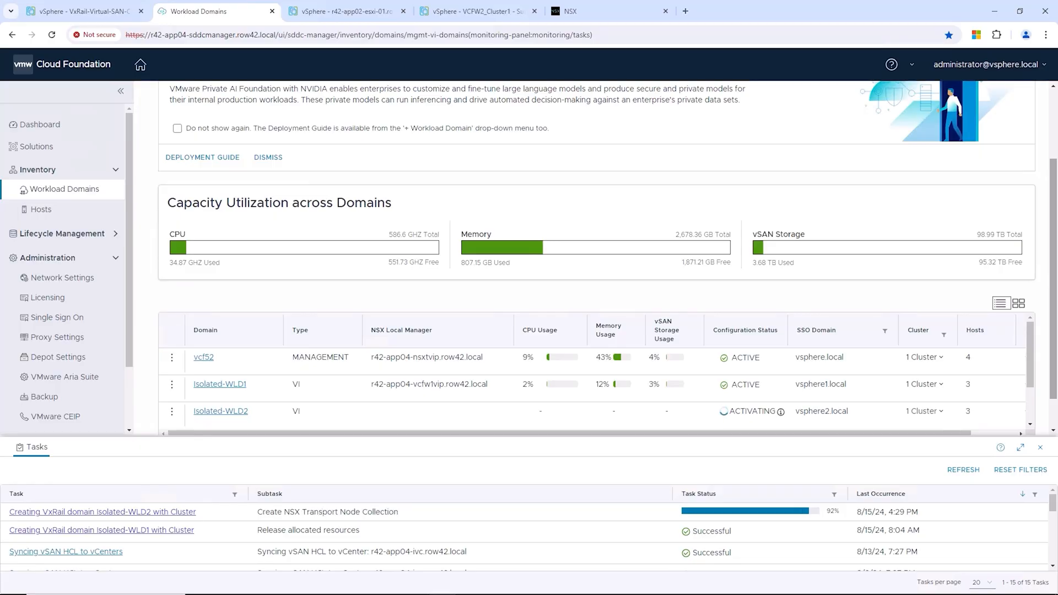
Step: In NSX Manager, check VCFW2_Cluster1 host installation and the compute managers, then return to Hosts
click(568, 14)
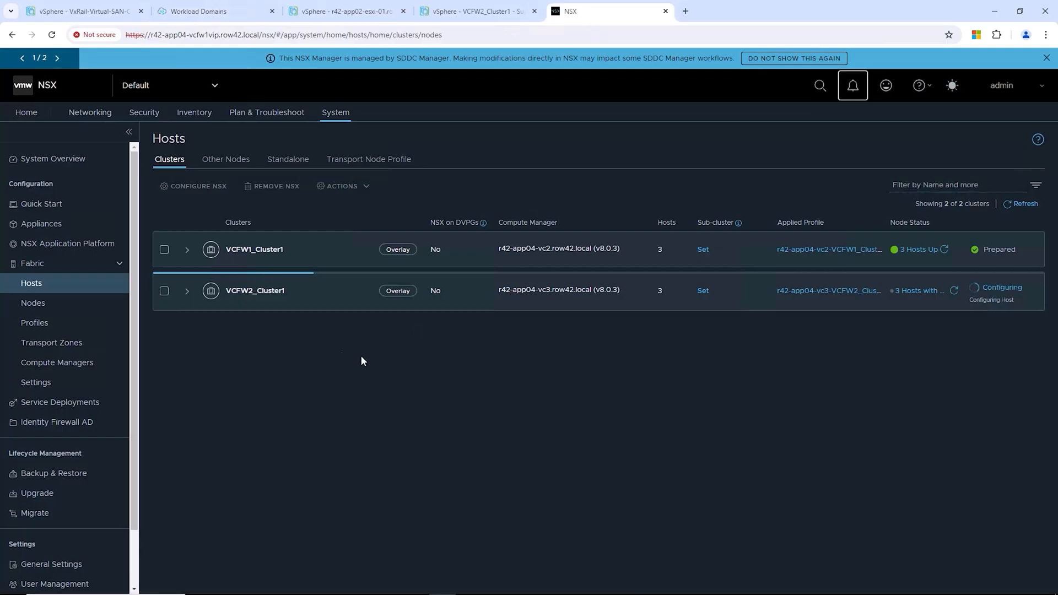
click(187, 291)
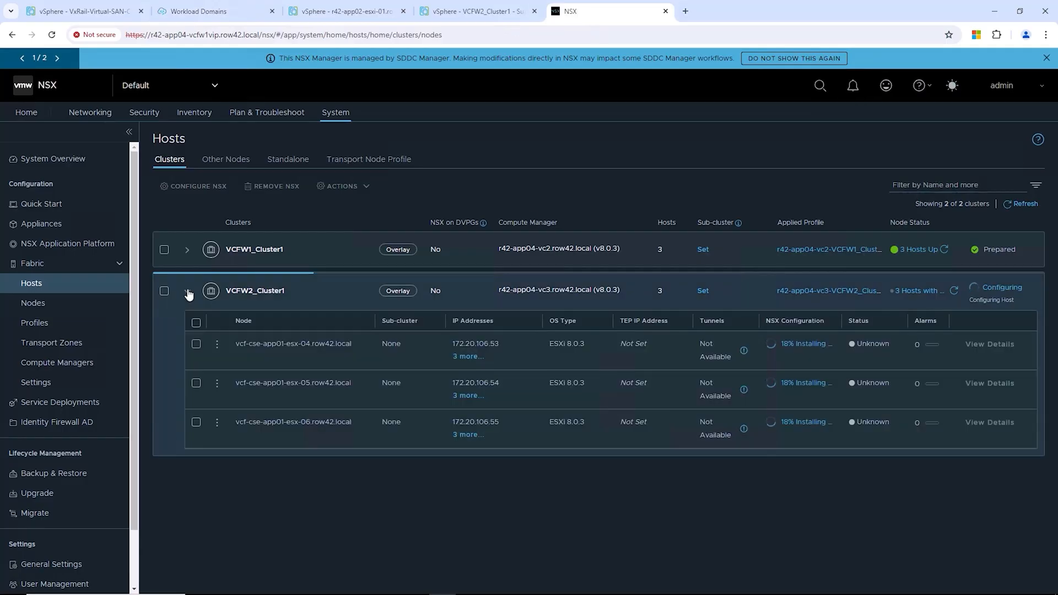
click(188, 291)
click(91, 365)
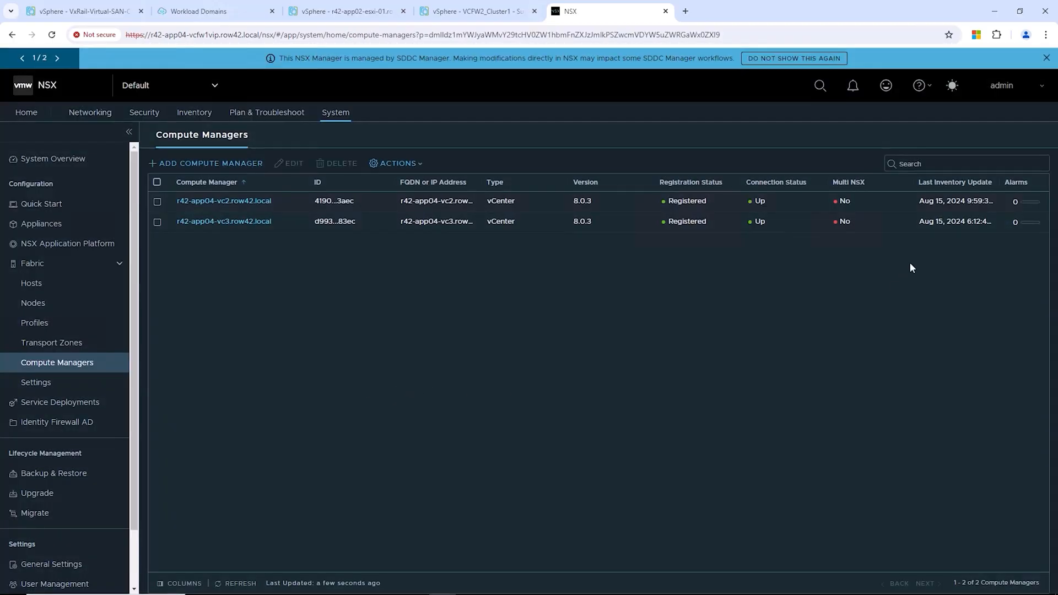
click(37, 284)
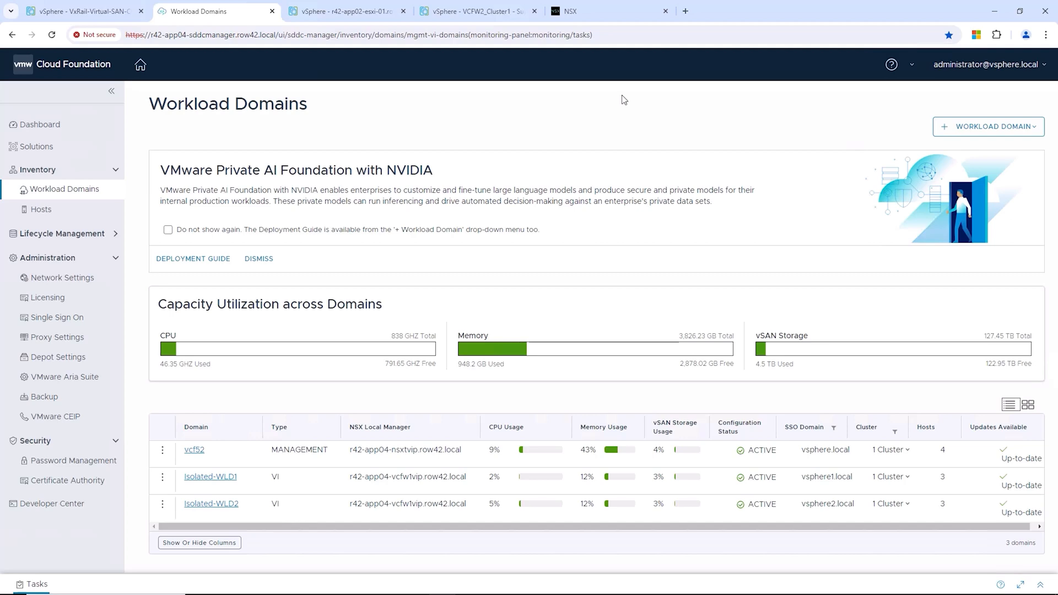
click(571, 11)
click(187, 289)
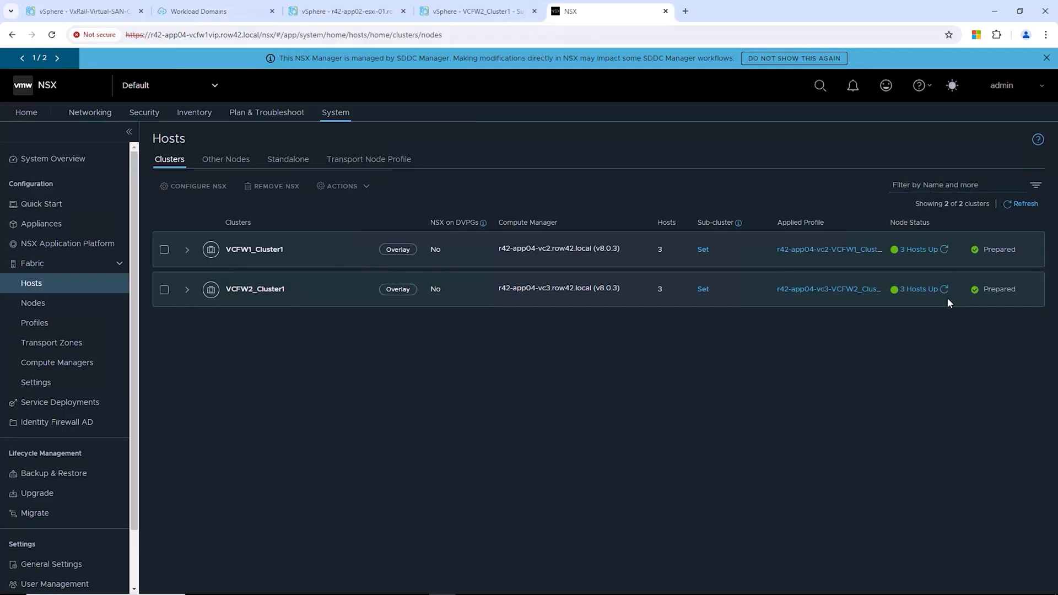
click(49, 364)
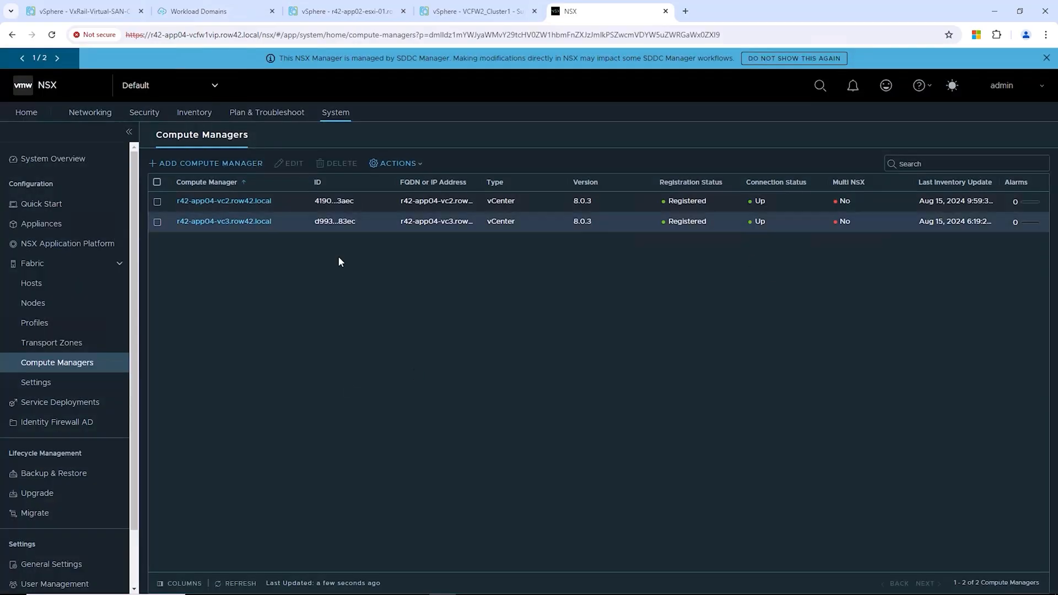
click(194, 11)
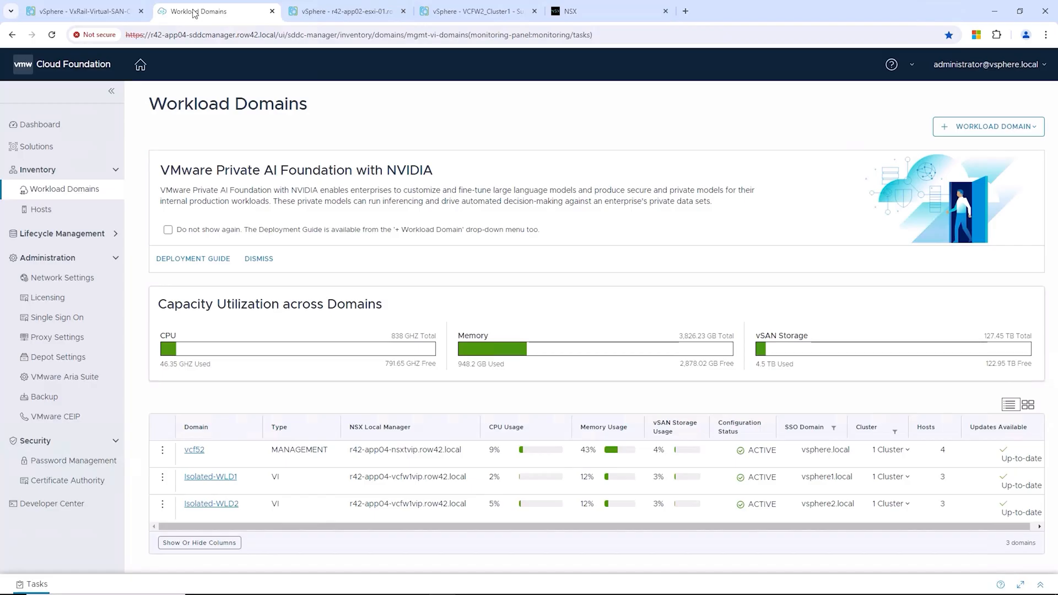